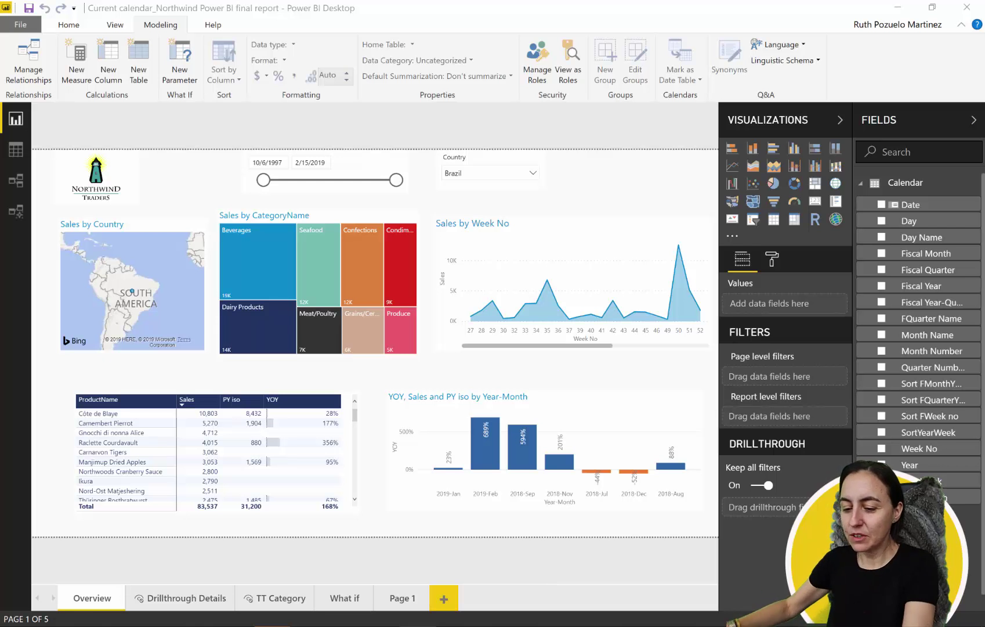
# Duplicate the Overview page and rename the new sixth page to 'Last week'
pyautogui.rightClick(92, 598)
pyautogui.click(144, 536)
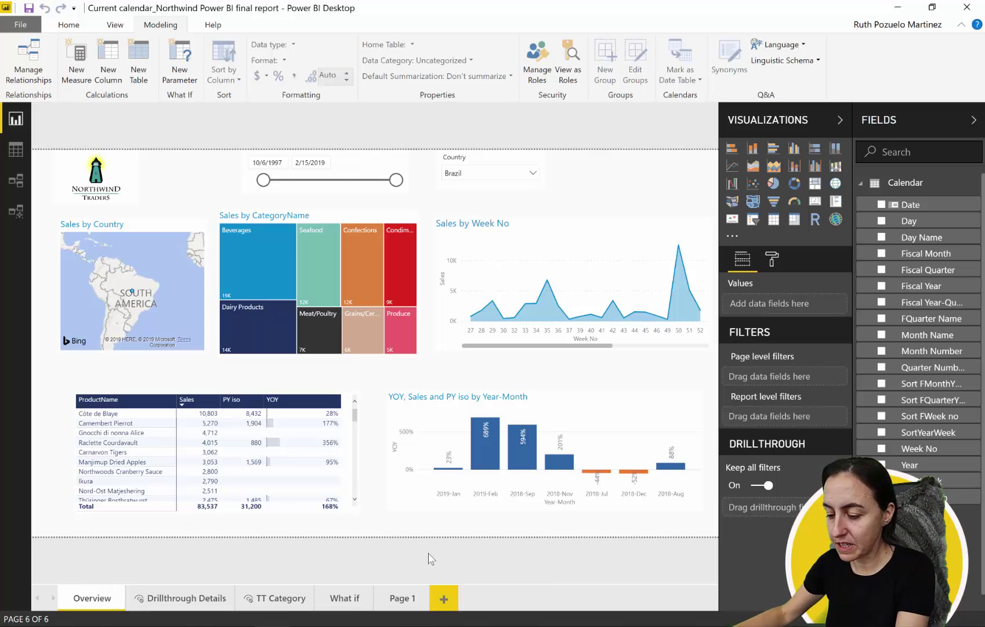
pyautogui.doubleClick(492, 599)
pyautogui.moveTo(511, 598); pyautogui.dragTo(423, 599)
pyautogui.write('Last week')
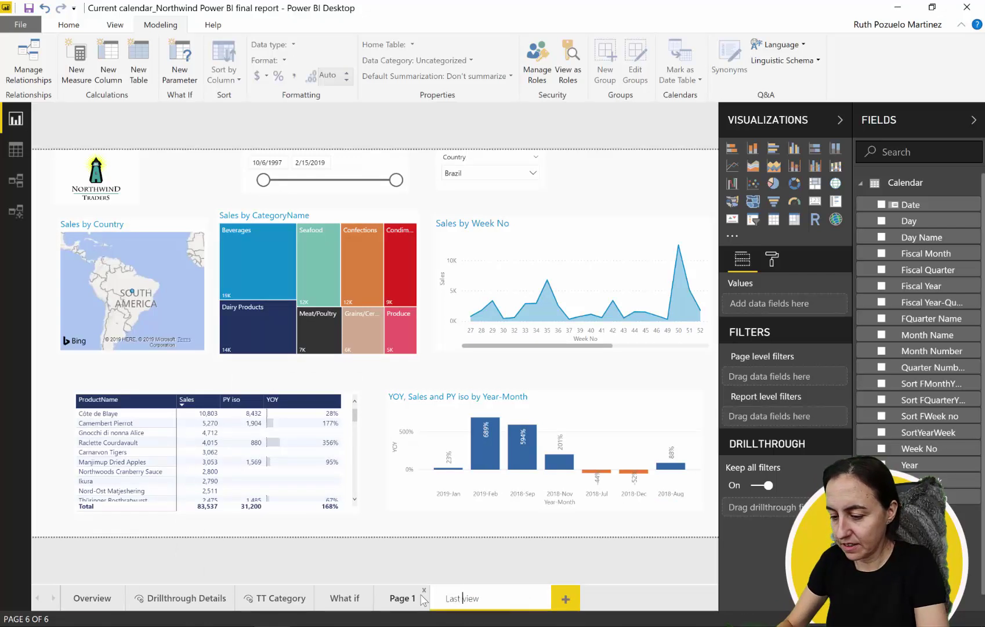
pyautogui.press('Delete')
pyautogui.press('Delete')
pyautogui.press('Delete')
pyautogui.press('Delete')
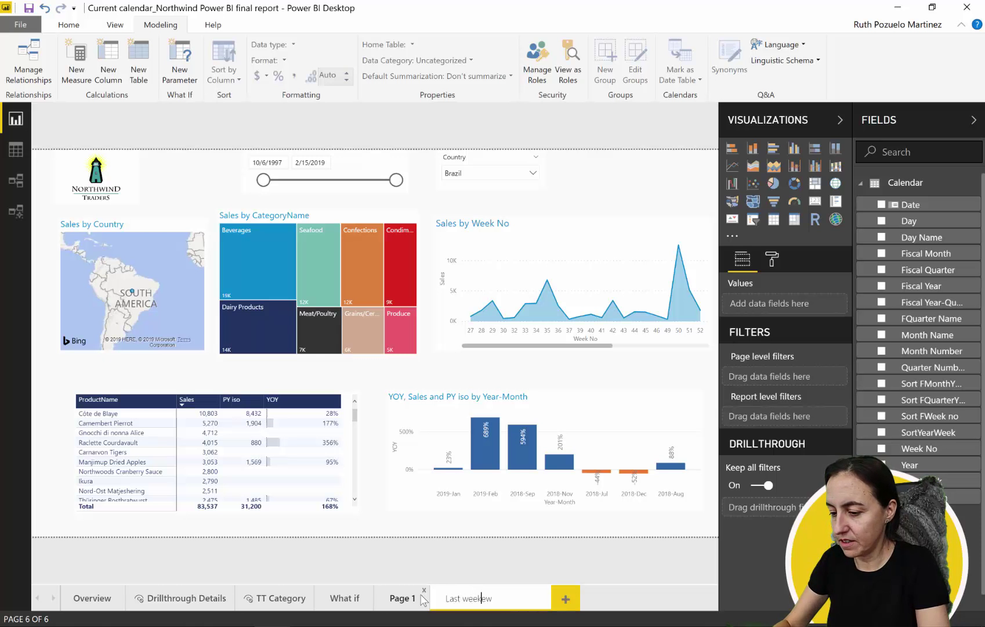
pyautogui.press('Return')
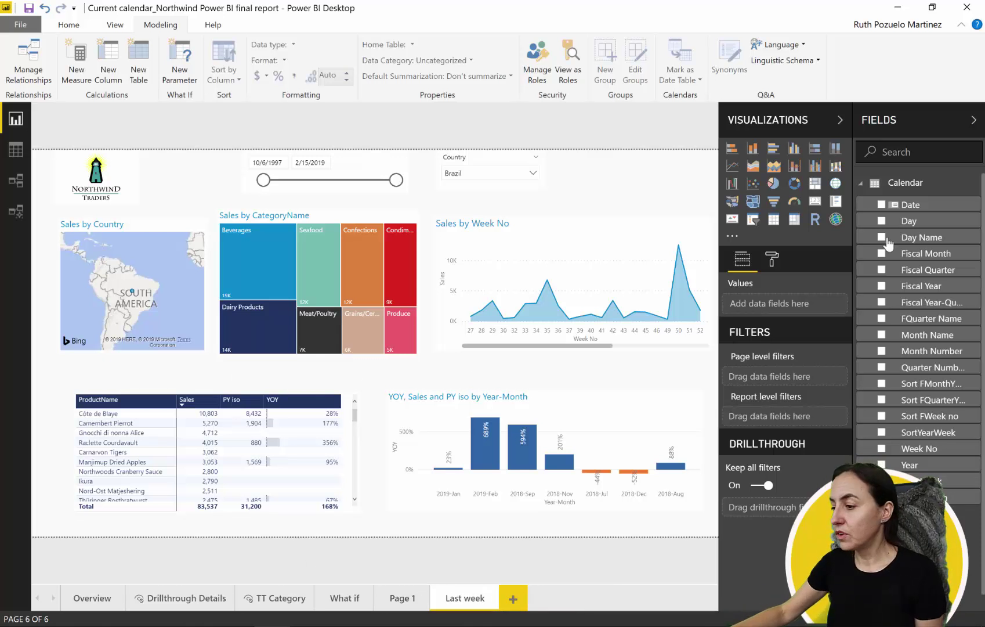
# Add Date as a page-level relative date filter: is in the last 1 weeks, excluding today
pyautogui.moveTo(906, 204); pyautogui.dragTo(790, 369)
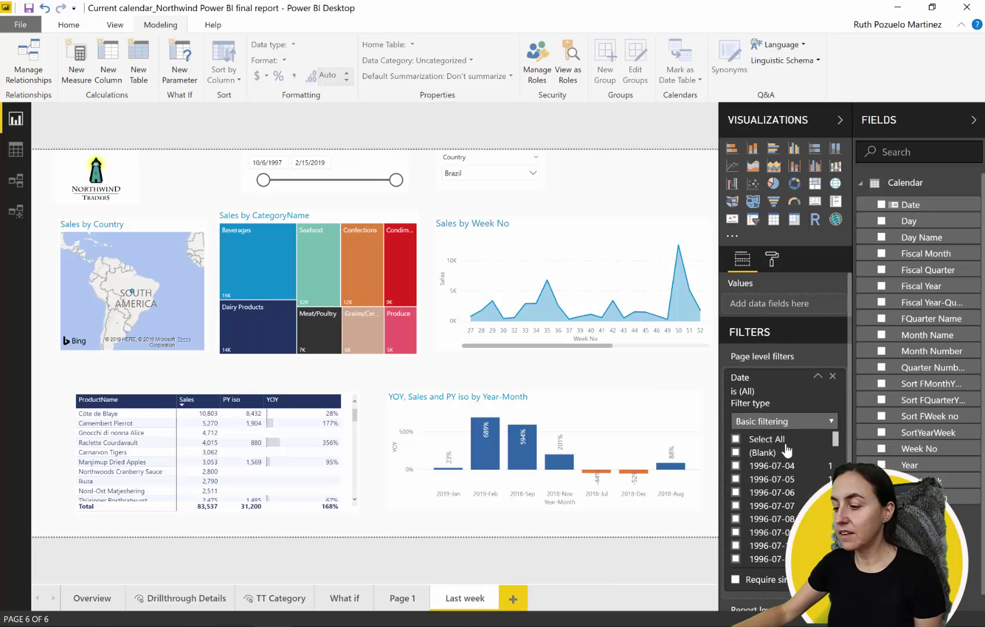
pyautogui.click(789, 423)
pyautogui.click(772, 486)
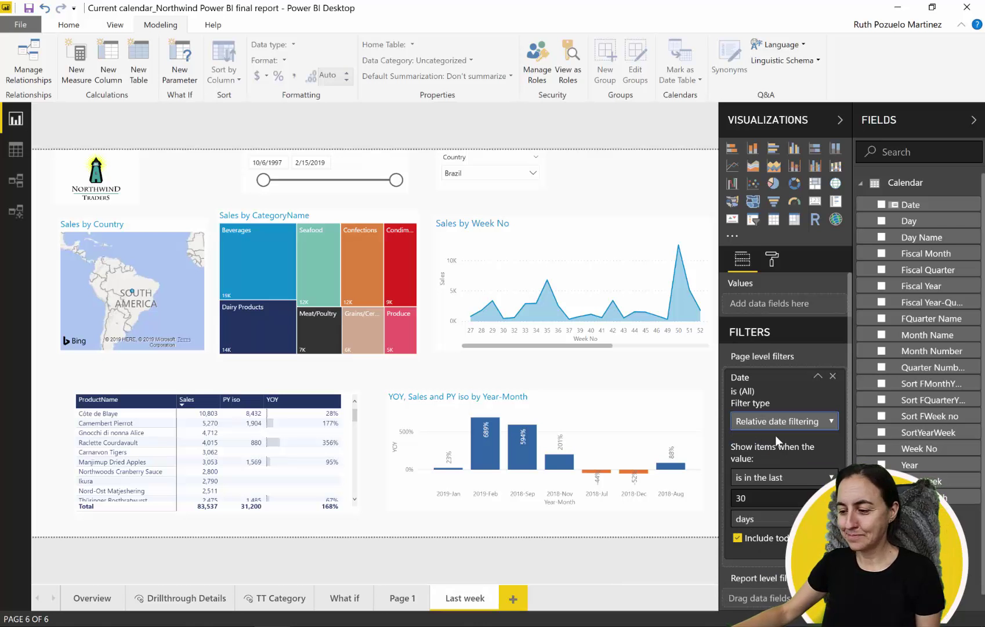
pyautogui.doubleClick(776, 507)
pyautogui.write('1')
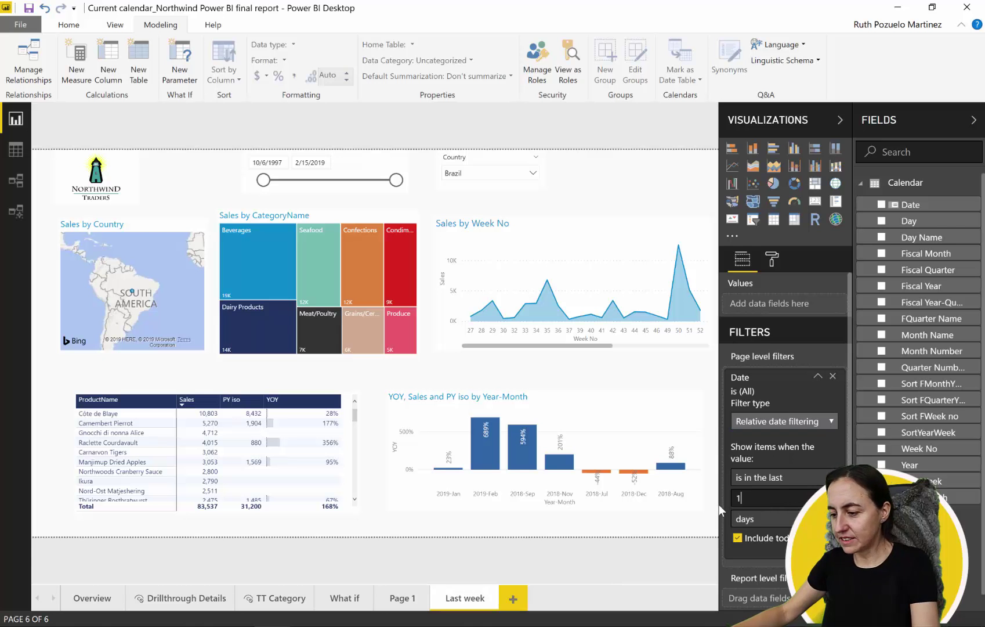
pyautogui.click(759, 514)
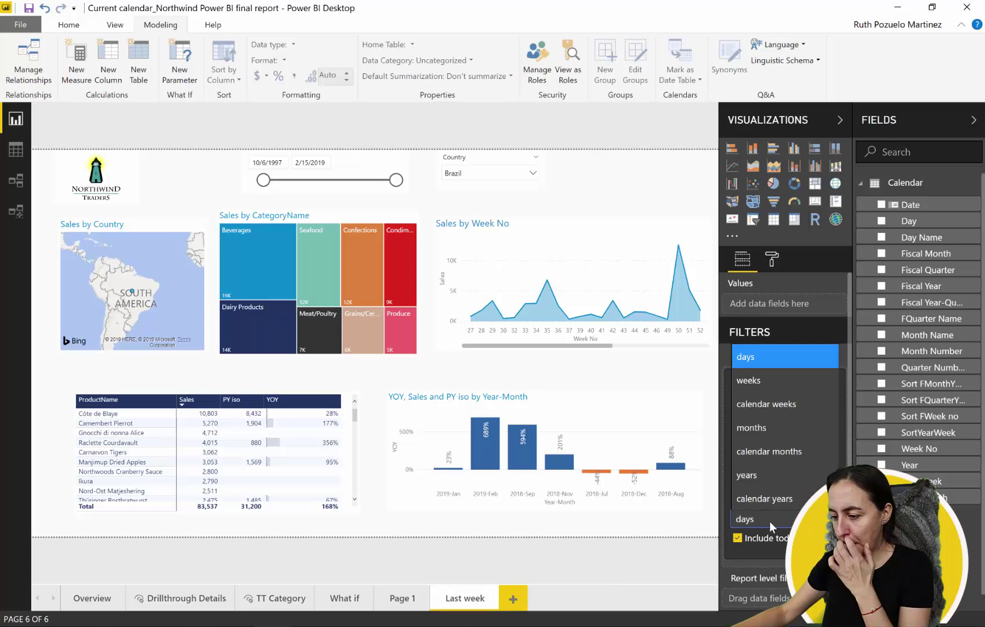
pyautogui.click(777, 381)
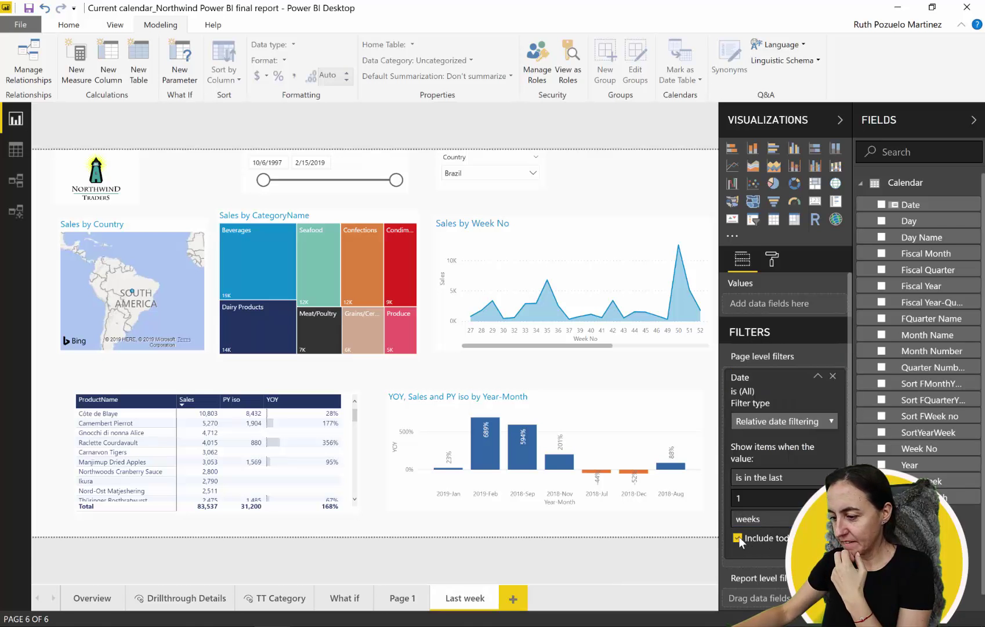
pyautogui.click(813, 558)
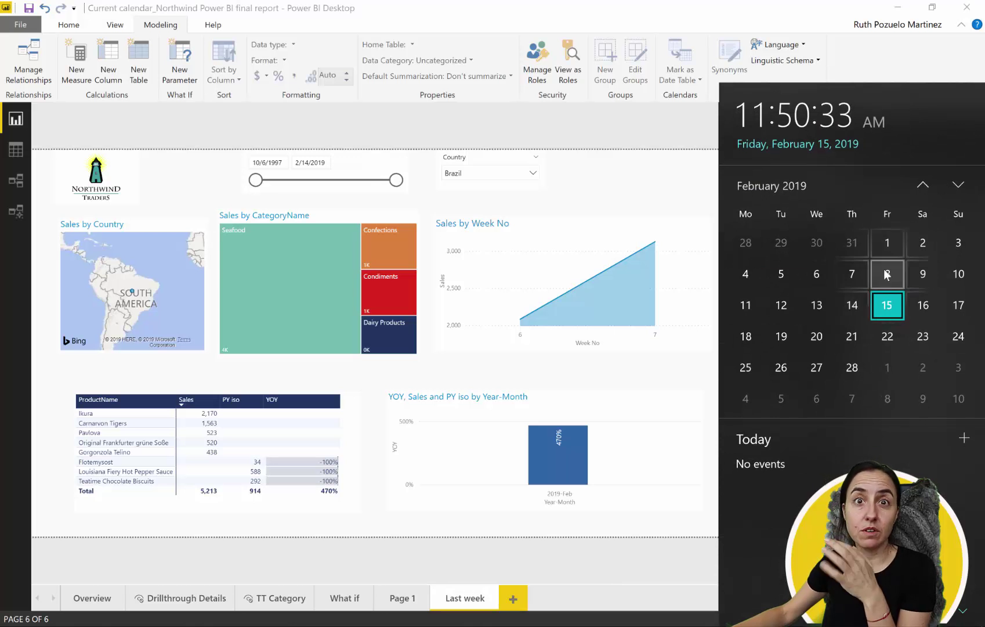
pyautogui.click(673, 377)
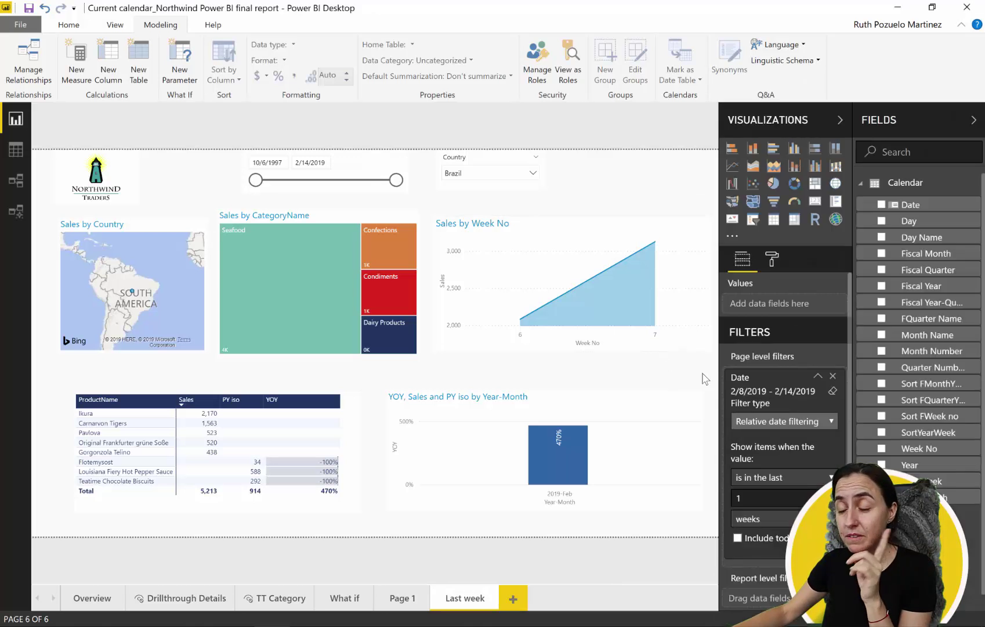
# Change the page Date filter's unit from weeks to calendar weeks, then check today's date
pyautogui.click(783, 520)
pyautogui.click(793, 405)
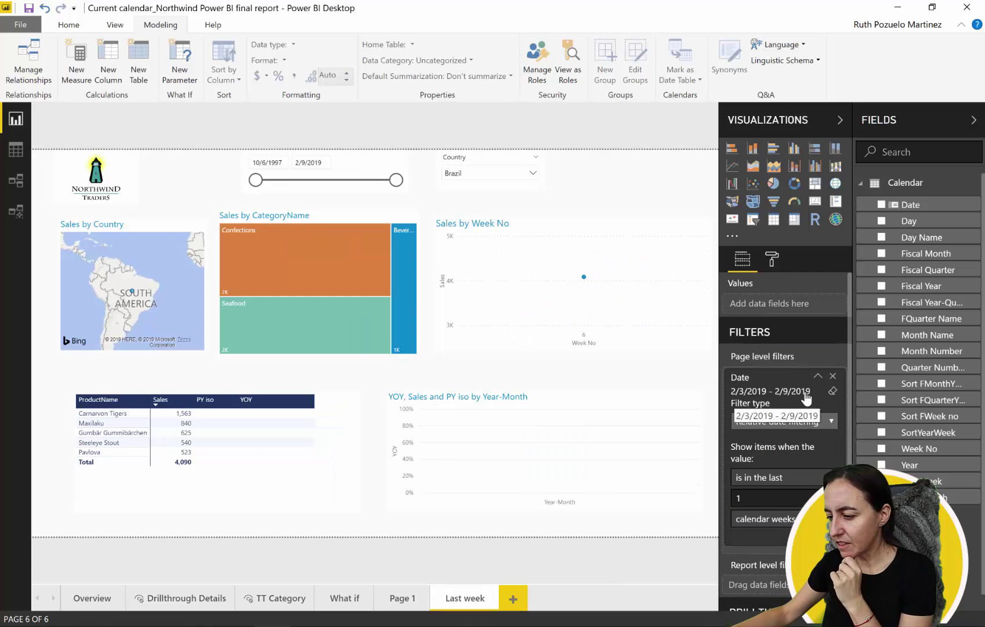
pyautogui.press('super+alt+d')
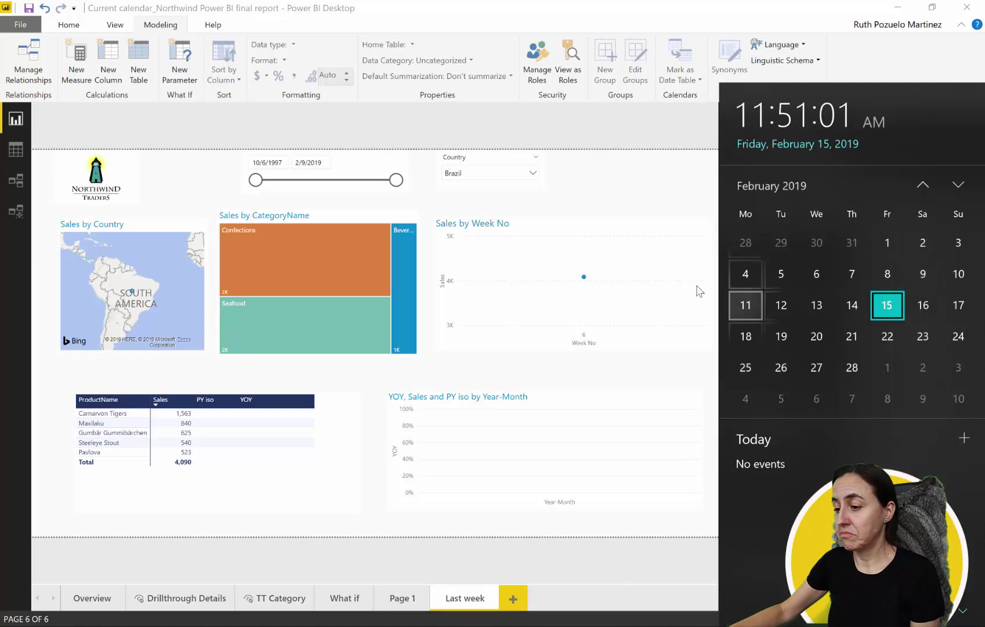
# Select the Sales by Week No chart and drag Date into its Axis well
pyautogui.click(655, 288)
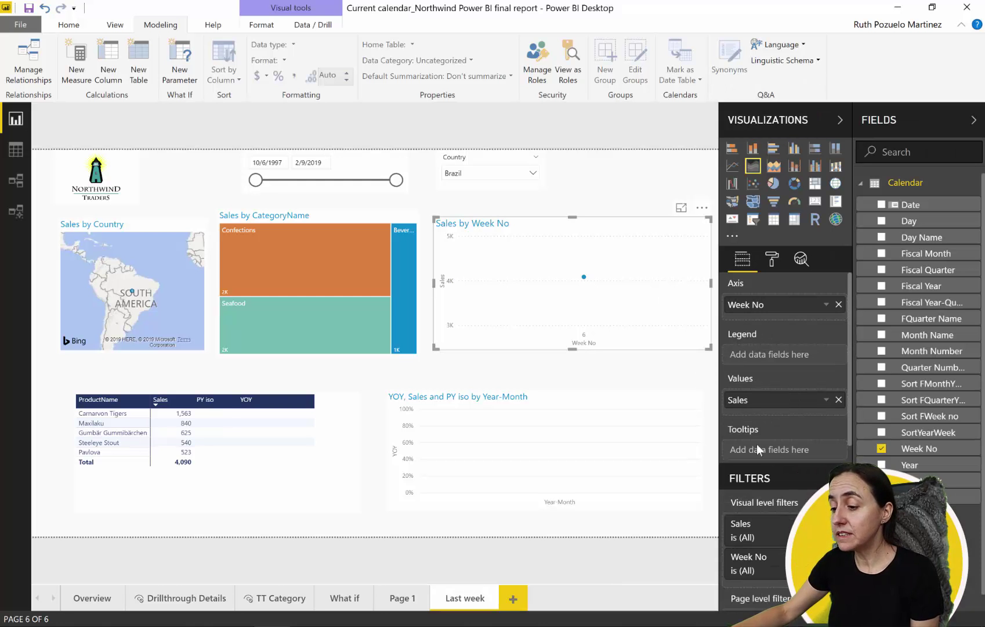
pyautogui.scroll(-3, 786, 395)
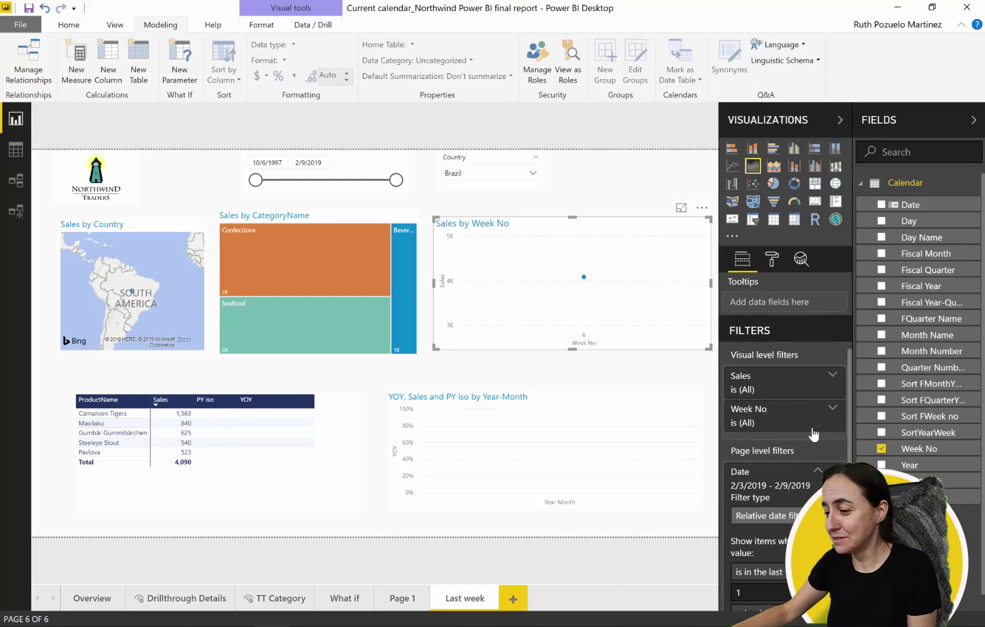
pyautogui.scroll(-2, 784, 474)
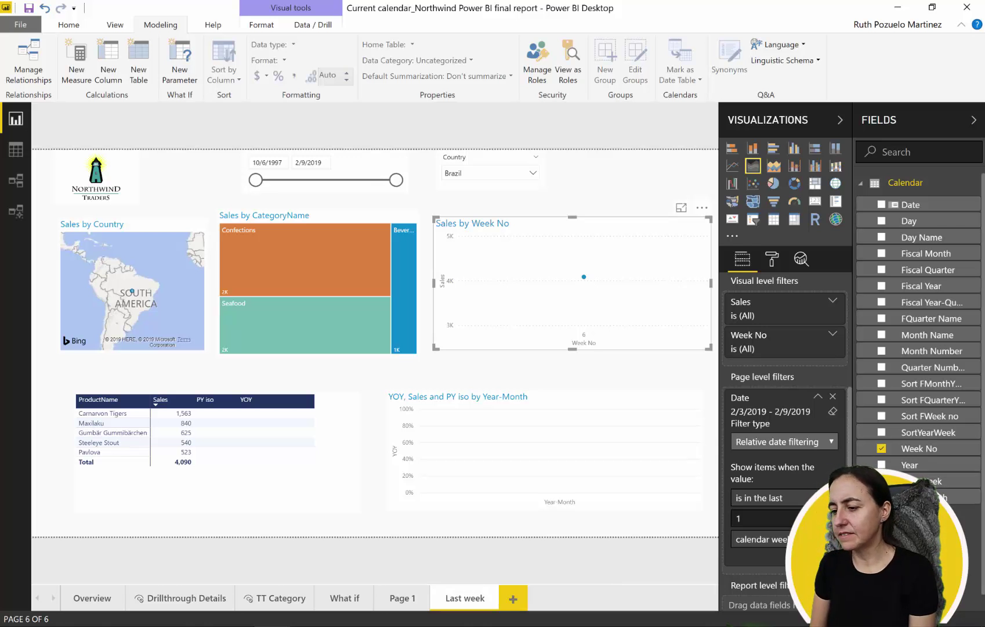
pyautogui.moveTo(656, 284); pyautogui.dragTo(658, 283)
pyautogui.moveTo(930, 212); pyautogui.dragTo(707, 246)
pyautogui.moveTo(908, 206); pyautogui.dragTo(780, 313)
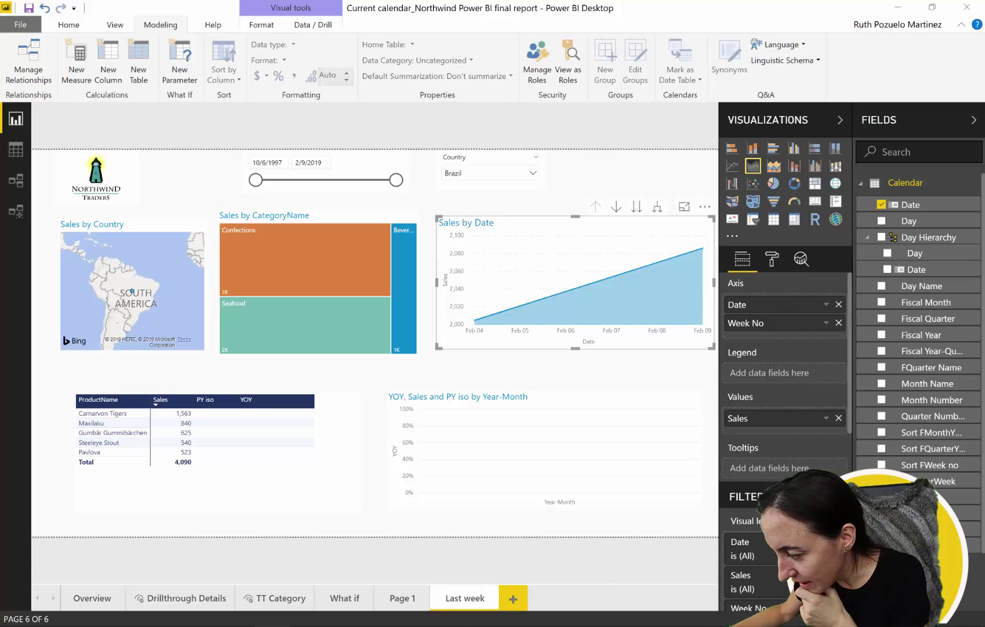
# Check today's date on the system calendar, then switch to Data view for the Calendar table
pyautogui.press('super+alt+d')
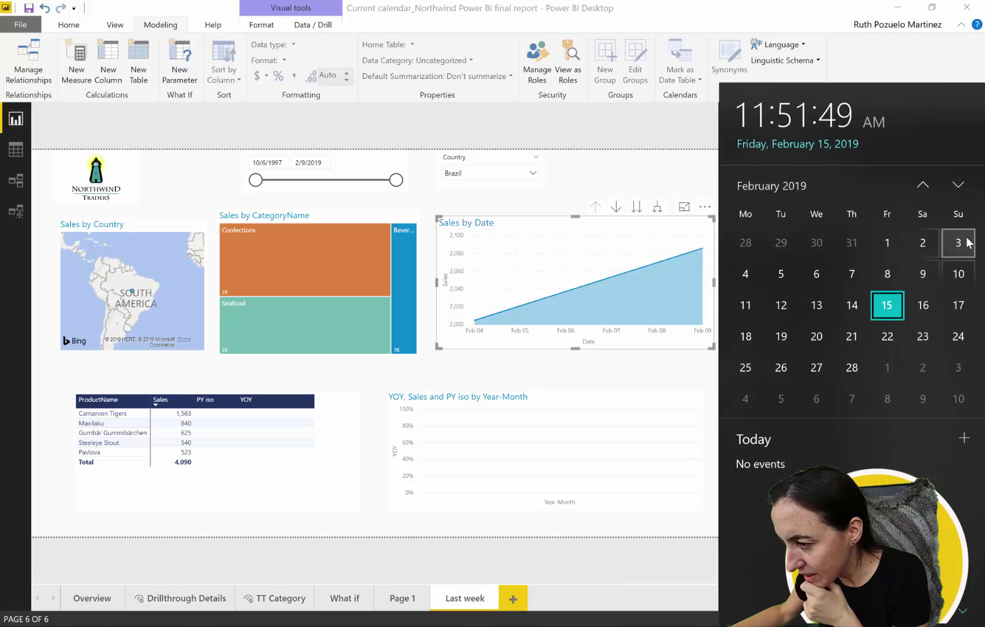
pyautogui.click(665, 347)
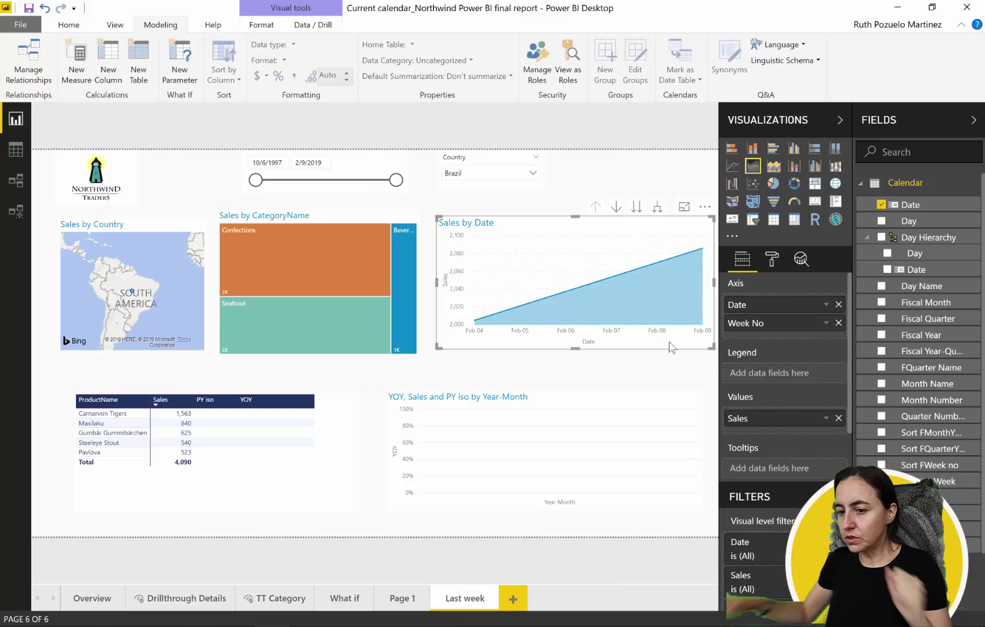
pyautogui.click(16, 150)
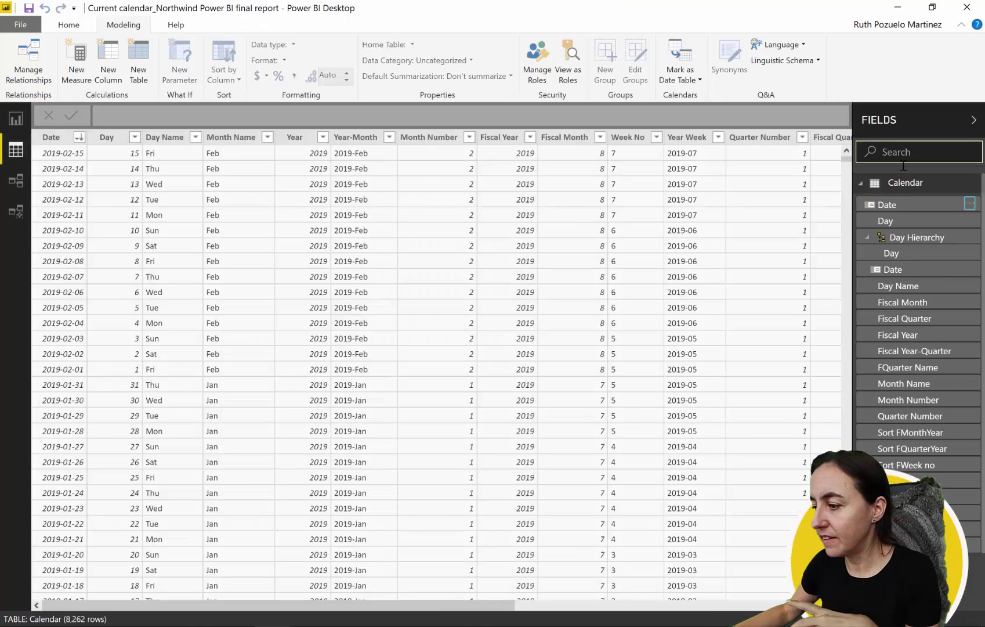
# Collapse Calendar in the Fields pane, scroll the grid to the week columns, then return to Report view
pyautogui.click(907, 185)
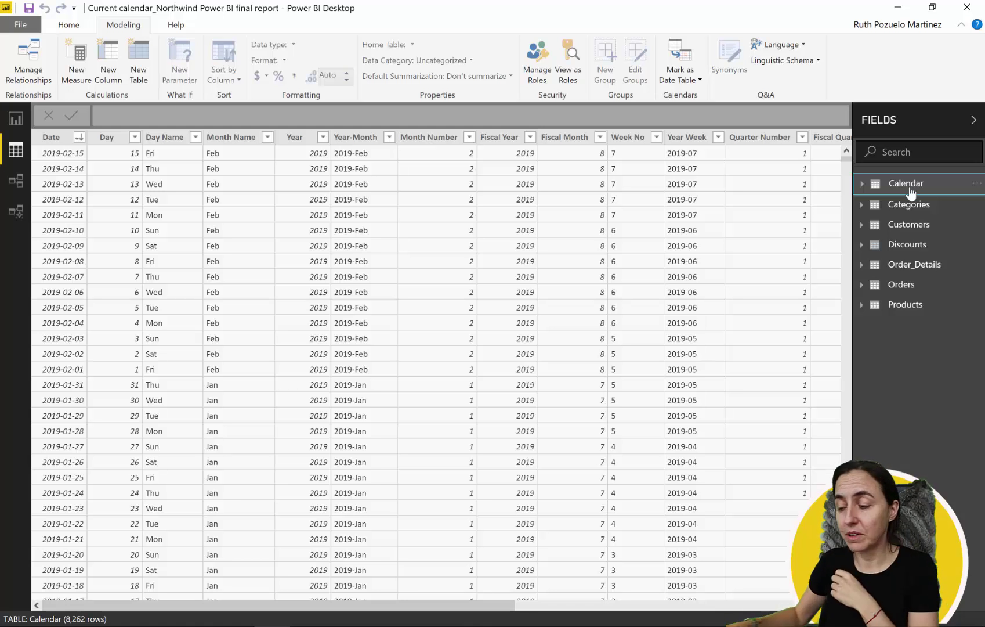
pyautogui.moveTo(492, 605); pyautogui.dragTo(743, 605)
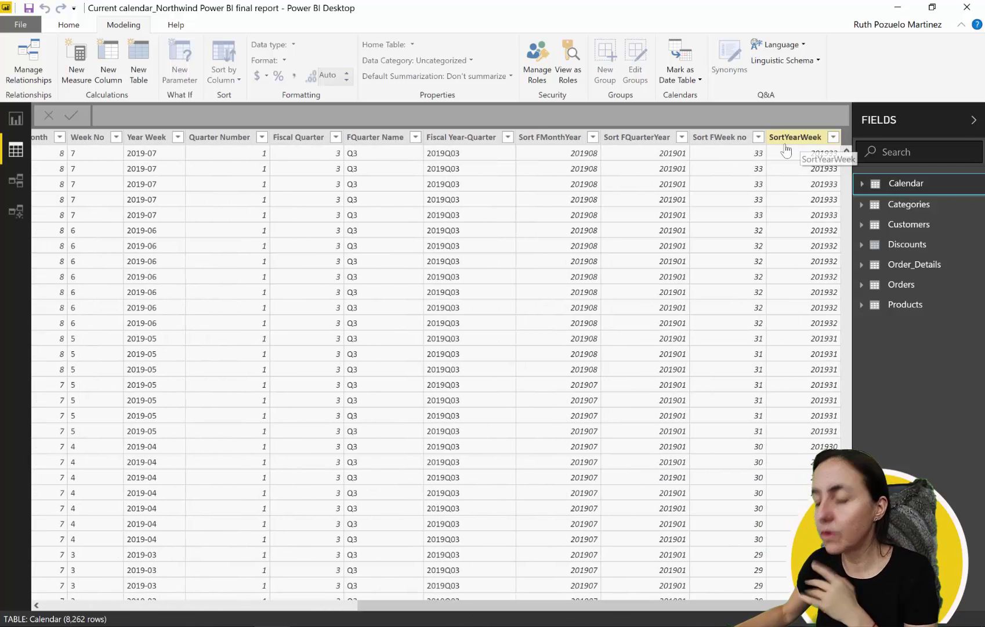
pyautogui.click(16, 119)
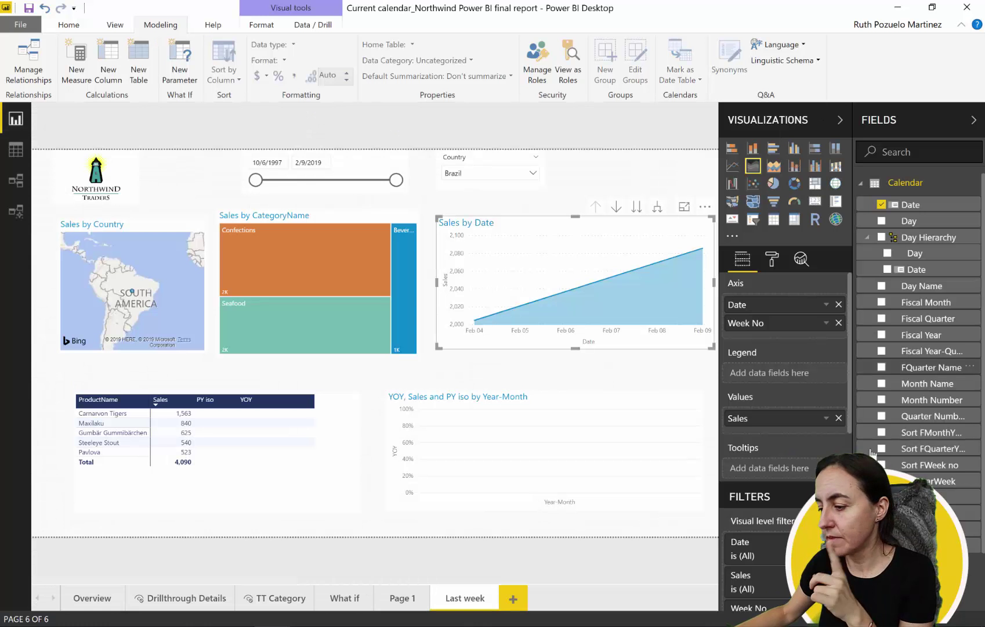
# Undo the relative date filter, remove Date from the chart's axis, and nudge the chart upward
pyautogui.scroll(-4, 813, 456)
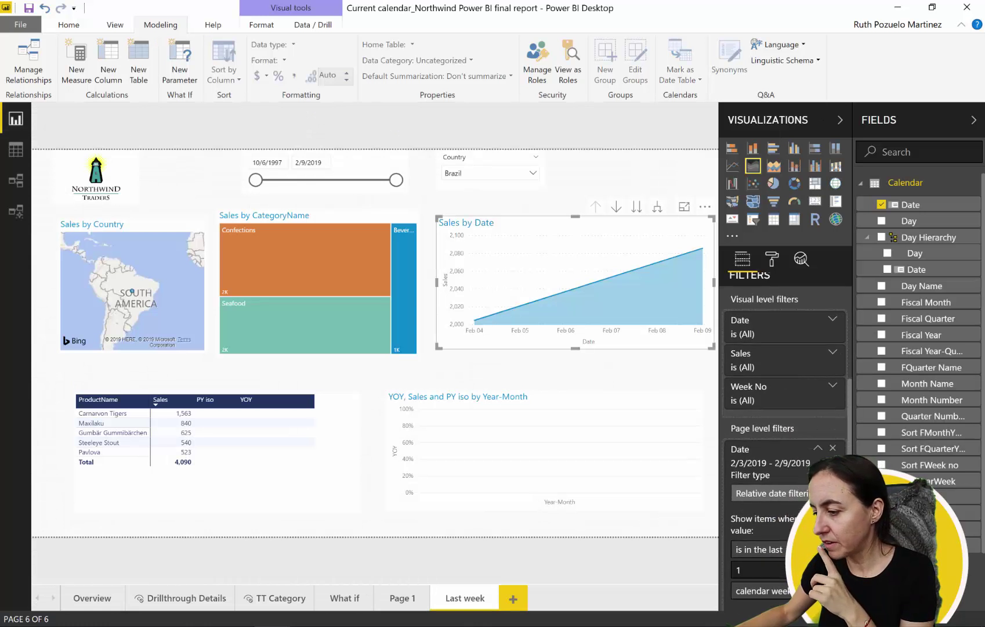
pyautogui.hotkey('ctrl', 'z')
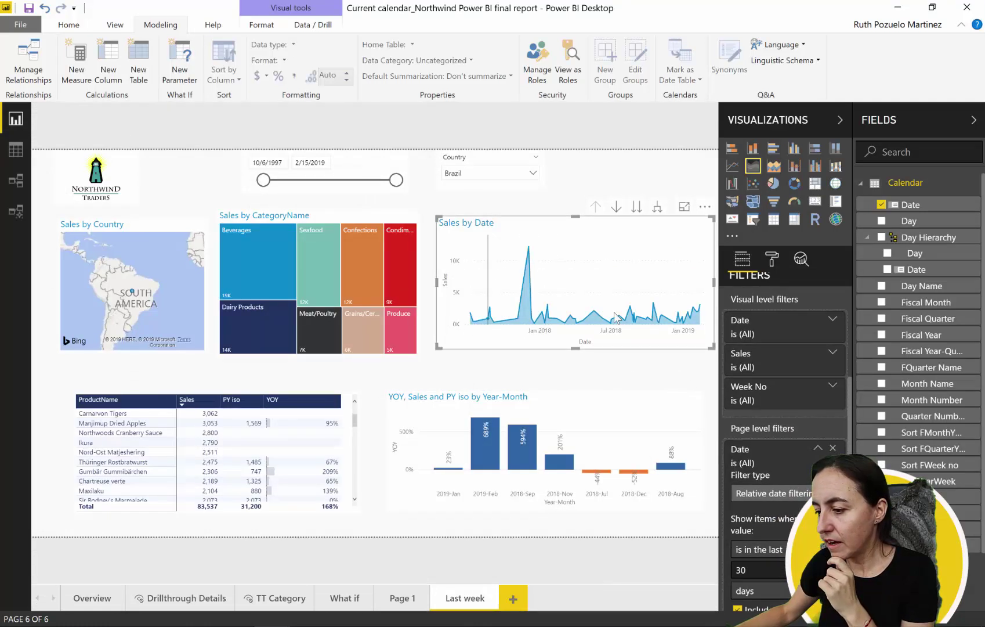
pyautogui.scroll(4, 739, 314)
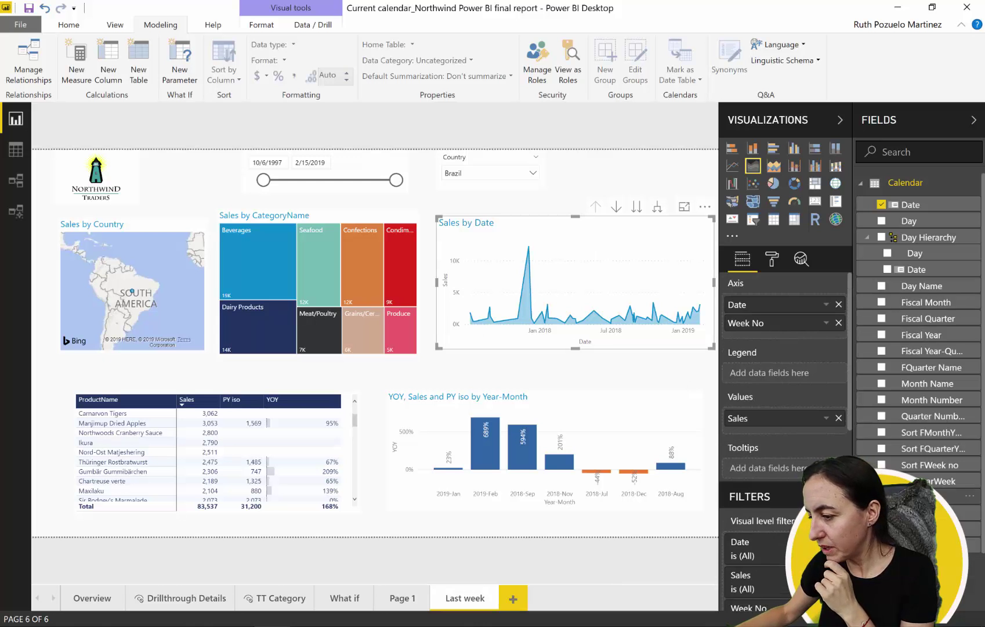
pyautogui.click(838, 304)
pyautogui.moveTo(514, 346)
pyautogui.mouseDown()
pyautogui.moveTo(535, 344)
pyautogui.moveTo(505, 346)
pyautogui.mouseUp()
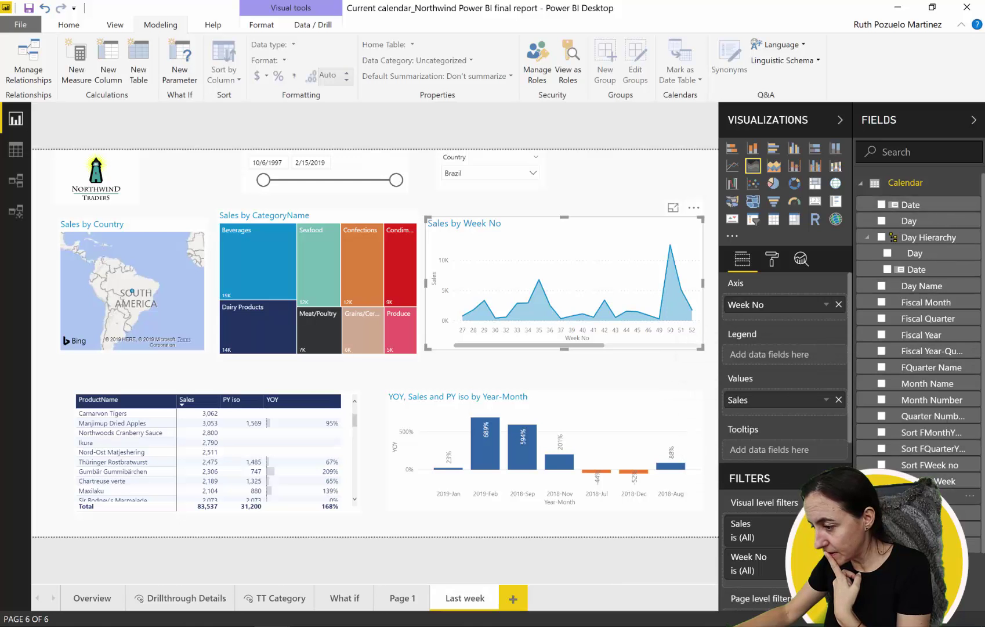
# Select Calendar's Week No field, check its Sort by Column setting, then open Data view
pyautogui.click(928, 496)
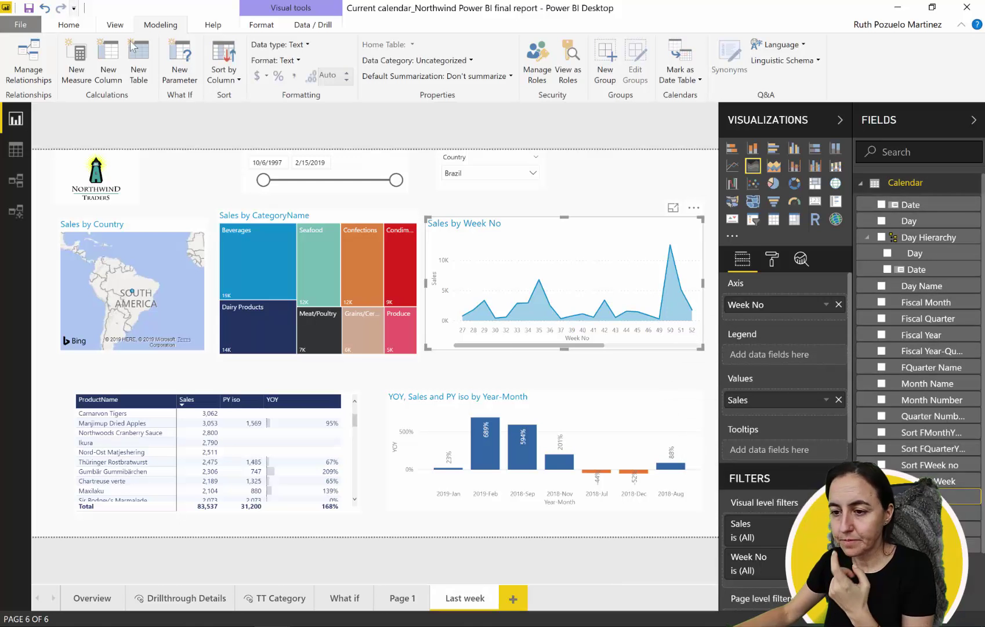
pyautogui.click(224, 69)
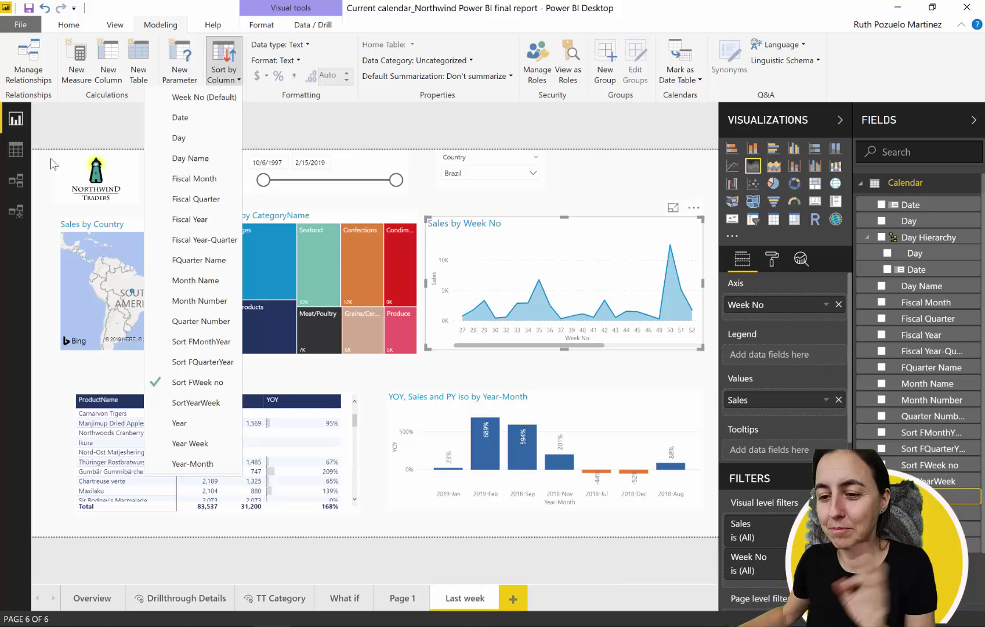
pyautogui.click(16, 150)
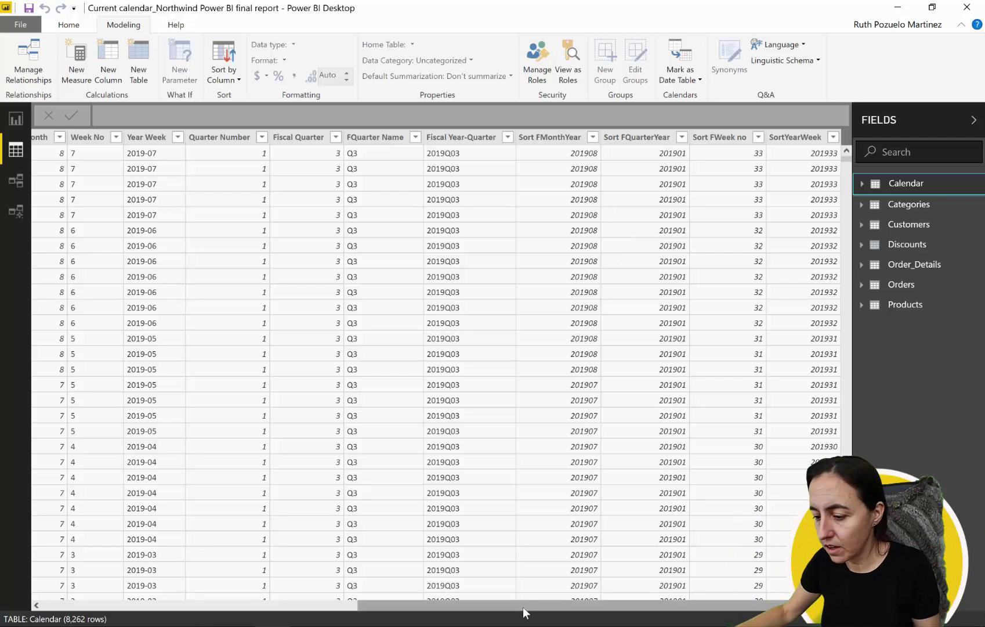
# Scroll the Calendar grid left and select the Week No column to inspect its values
pyautogui.moveTo(523, 605); pyautogui.dragTo(330, 604)
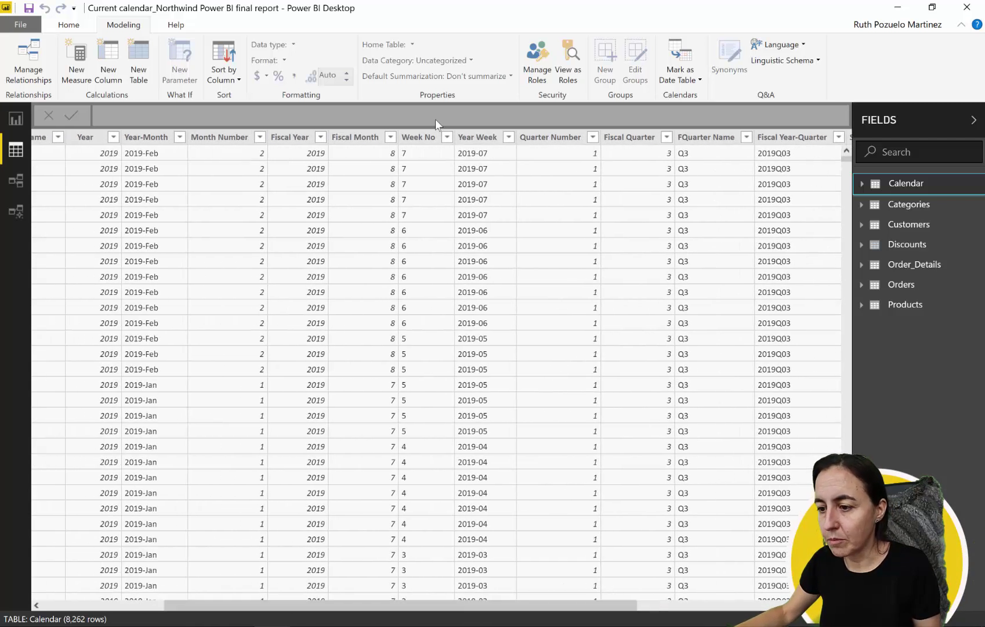
pyautogui.click(419, 136)
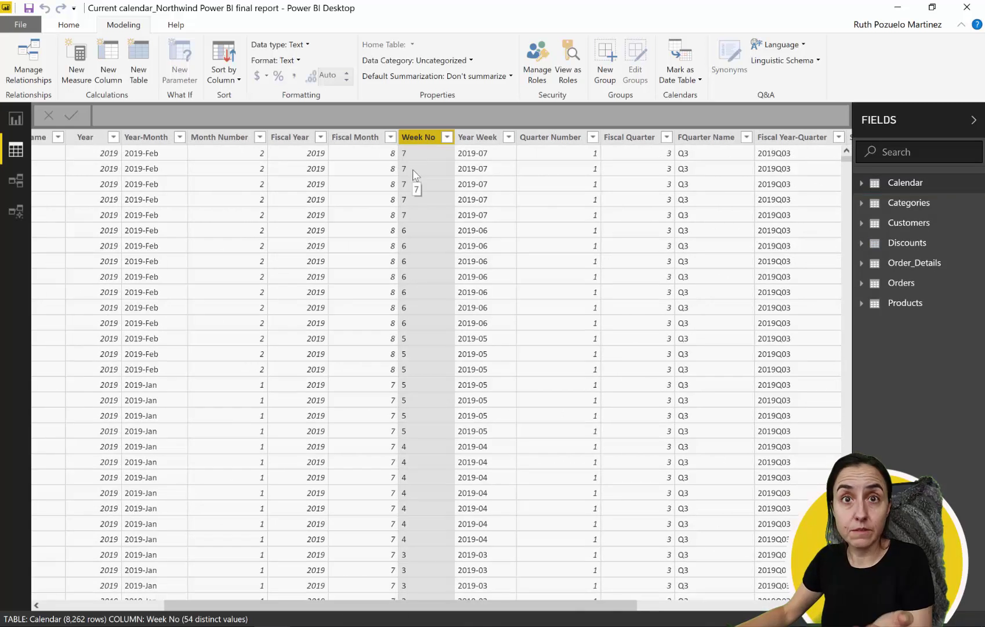
pyautogui.scroll(-5, 421, 322)
pyautogui.scroll(5, 438, 315)
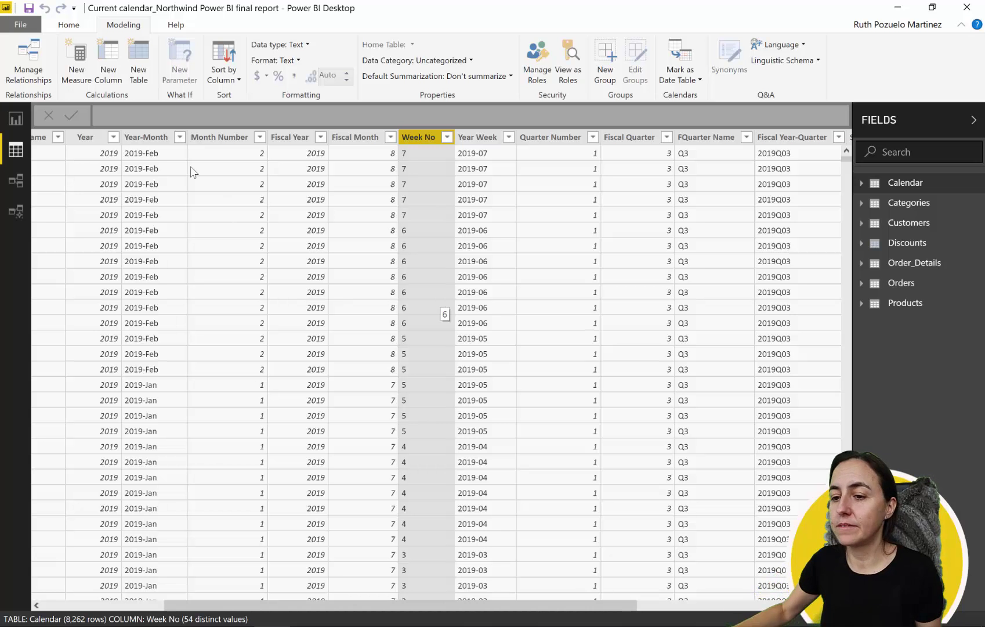
# Start a new calculated column in Calendar named 'last weeks no'
pyautogui.click(109, 68)
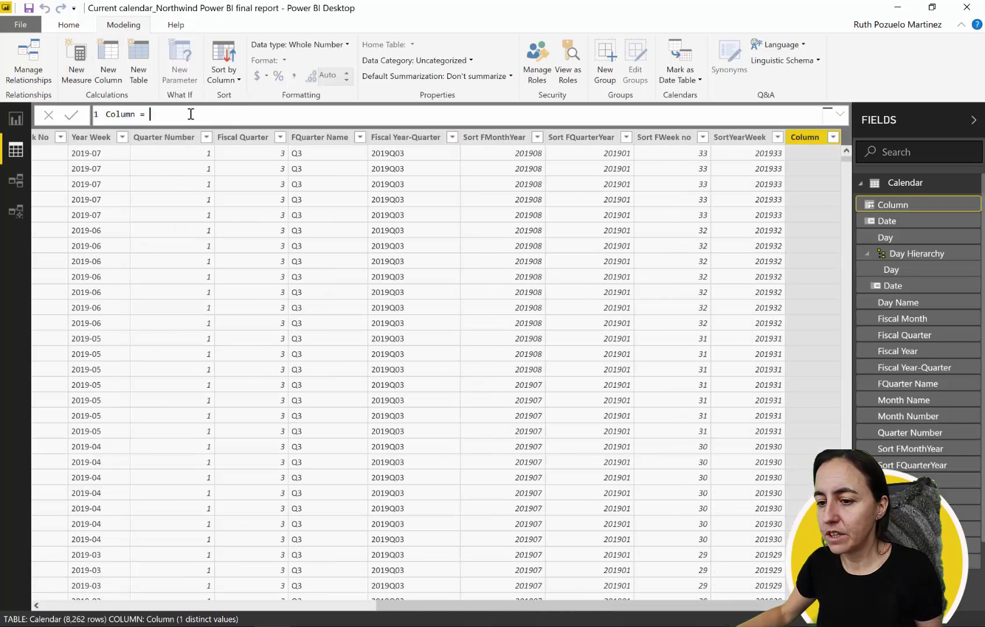
pyautogui.write('to')
pyautogui.press('BackSpace')
pyautogui.press('BackSpace')
pyautogui.write('last weeks da')
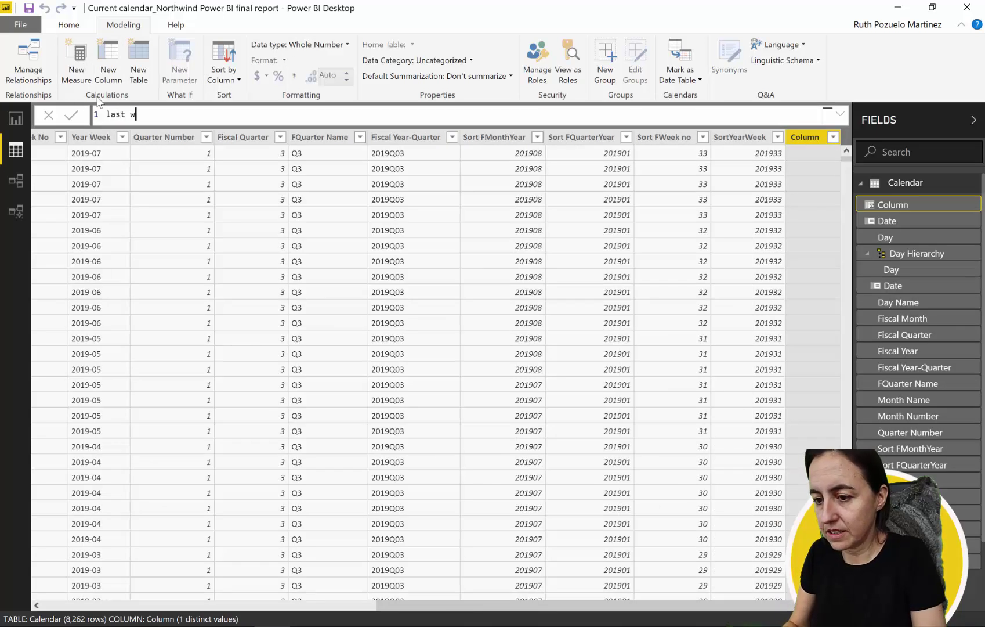
pyautogui.press('BackSpace')
pyautogui.press('BackSpace')
pyautogui.write('n')
pyautogui.press('BackSpace')
pyautogui.write('no=')
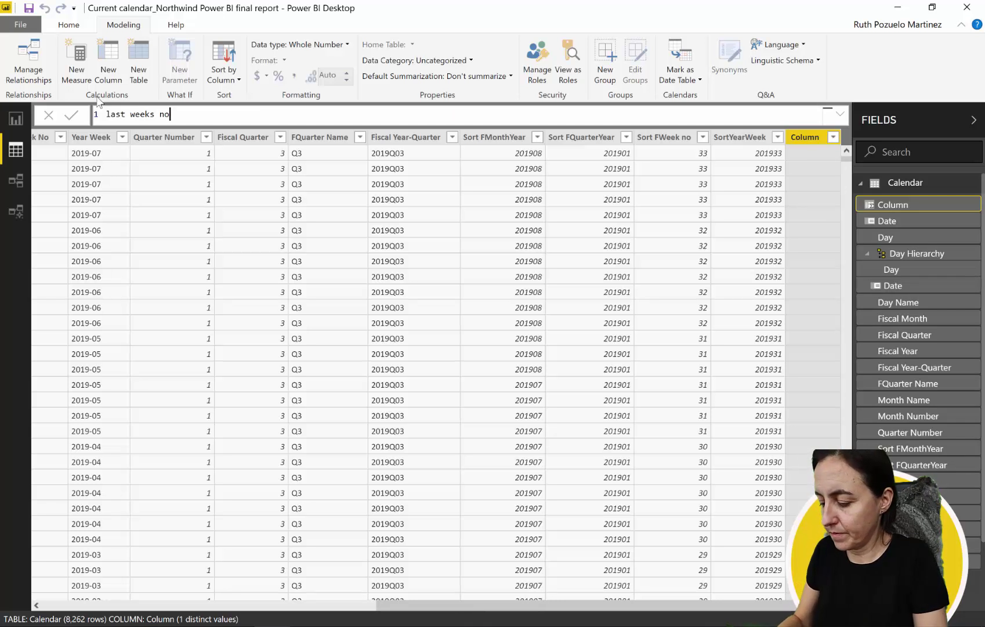
pyautogui.hotkey('shift', 'Return')
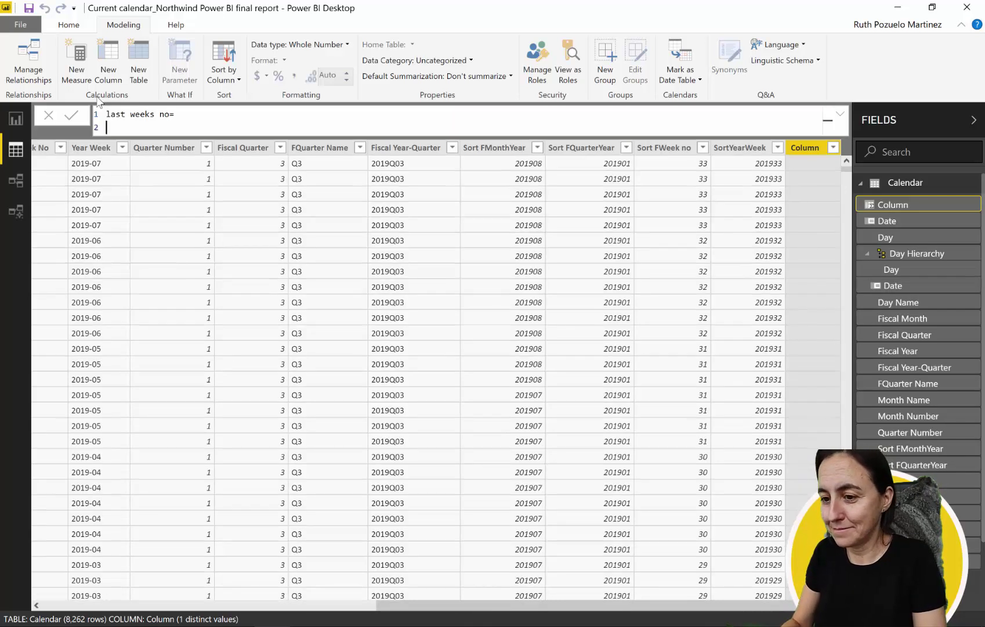
# Enter the formula WEEKNUM('Calendar'[Date], 2) and commit the column
pyautogui.write('we')
pyautogui.press('Left')
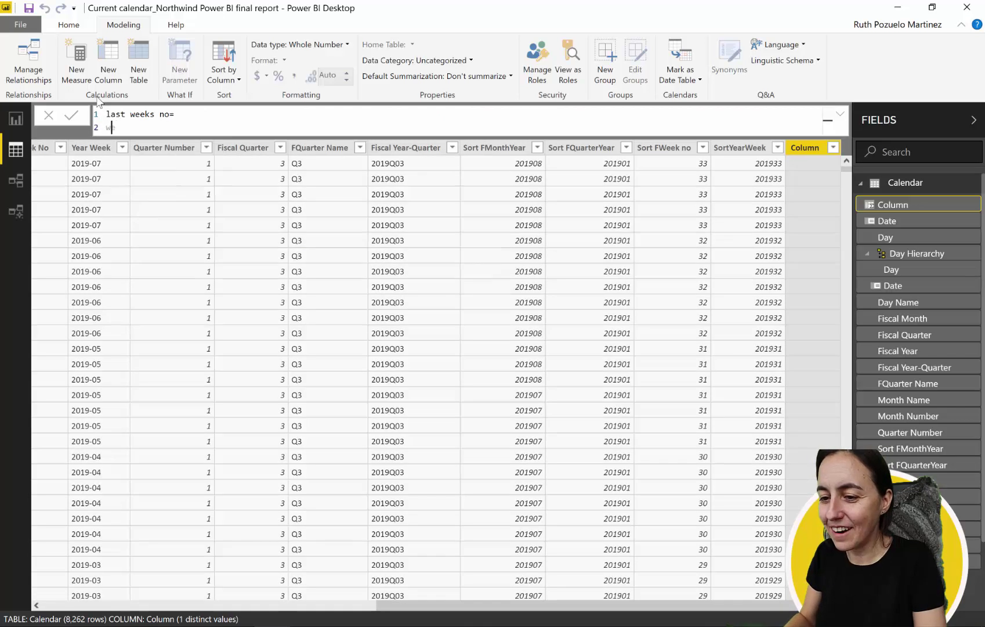
pyautogui.press('Right')
pyautogui.write('ek')
pyautogui.press('Down')
pyautogui.press('Down')
pyautogui.press('Down')
pyautogui.press('Down')
pyautogui.press('Down')
pyautogui.press('Tab')
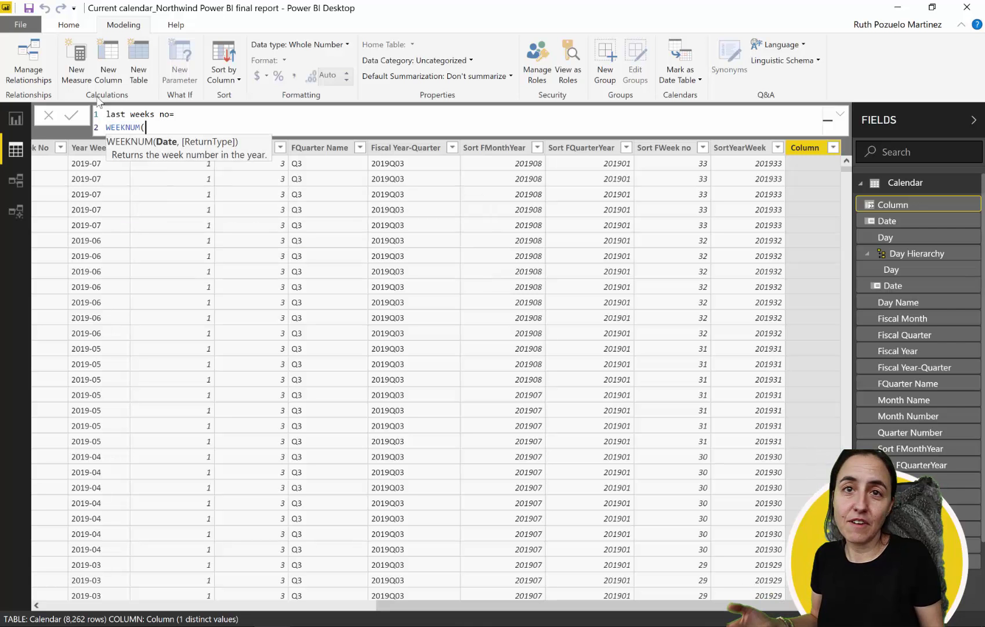
pyautogui.write('ca')
pyautogui.press('Down')
pyautogui.press('Down')
pyautogui.press('Down')
pyautogui.press('Down')
pyautogui.press('Tab')
pyautogui.write(',')
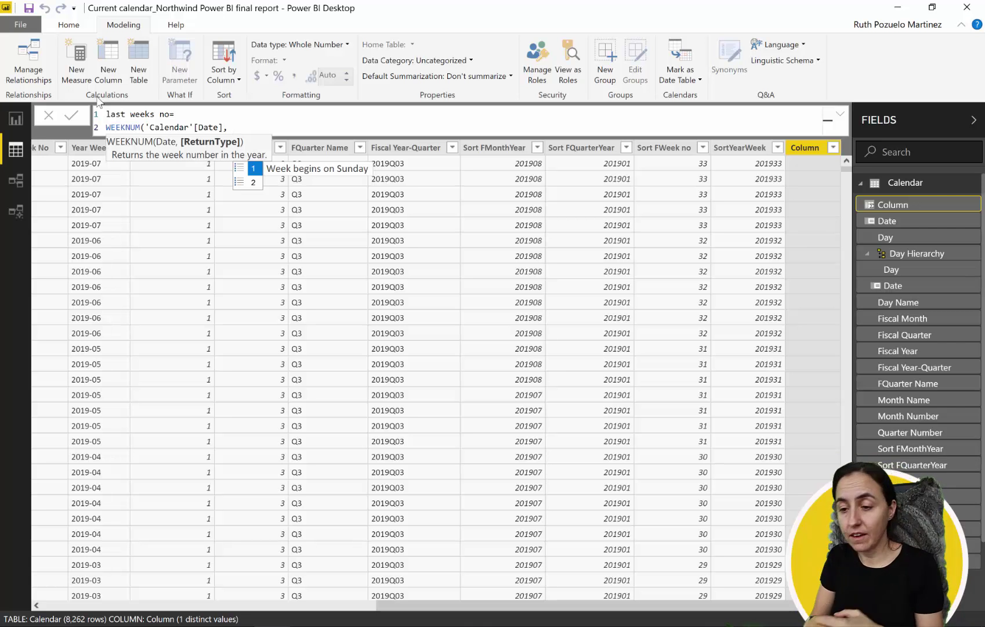
pyautogui.write('2)')
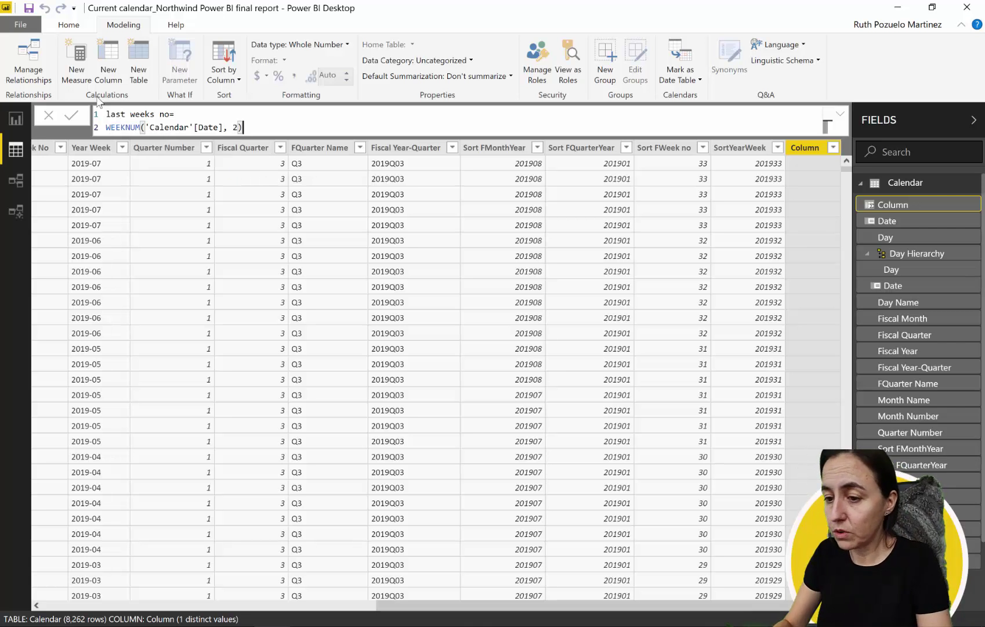
pyautogui.press('Return')
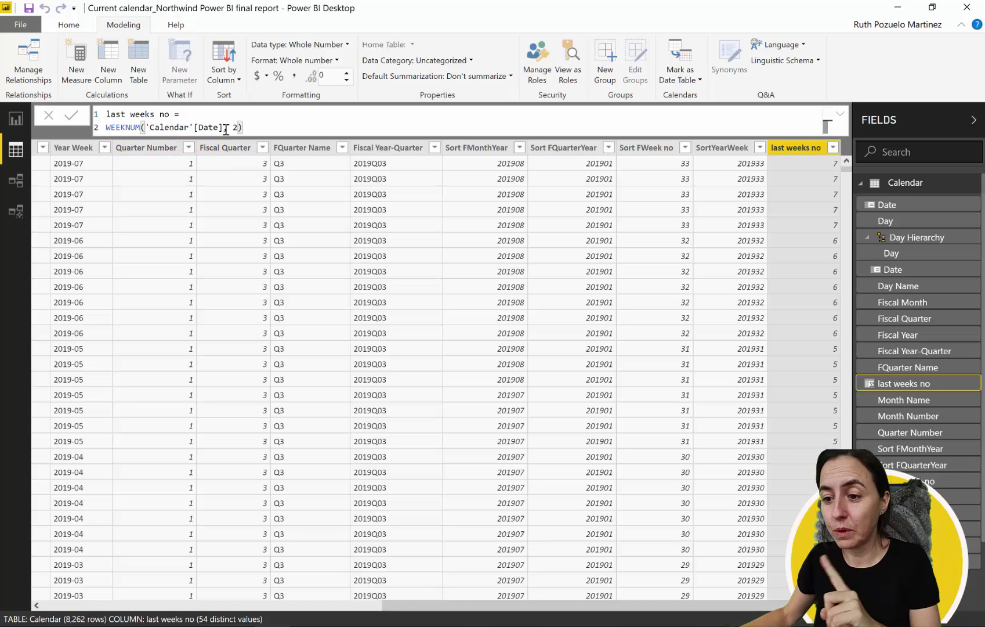
# Replace 'Calendar'[Date] with TODAY() so last weeks no reads WEEKNUM(TODAY(), 2)
pyautogui.moveTo(223, 127); pyautogui.dragTo(149, 127)
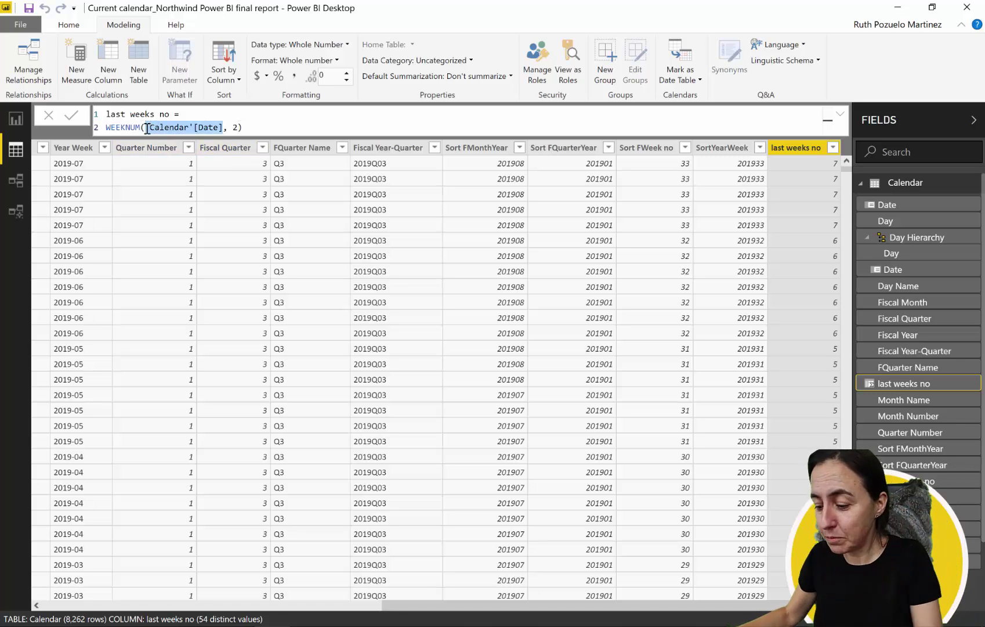
pyautogui.press('BackSpace')
pyautogui.write('to')
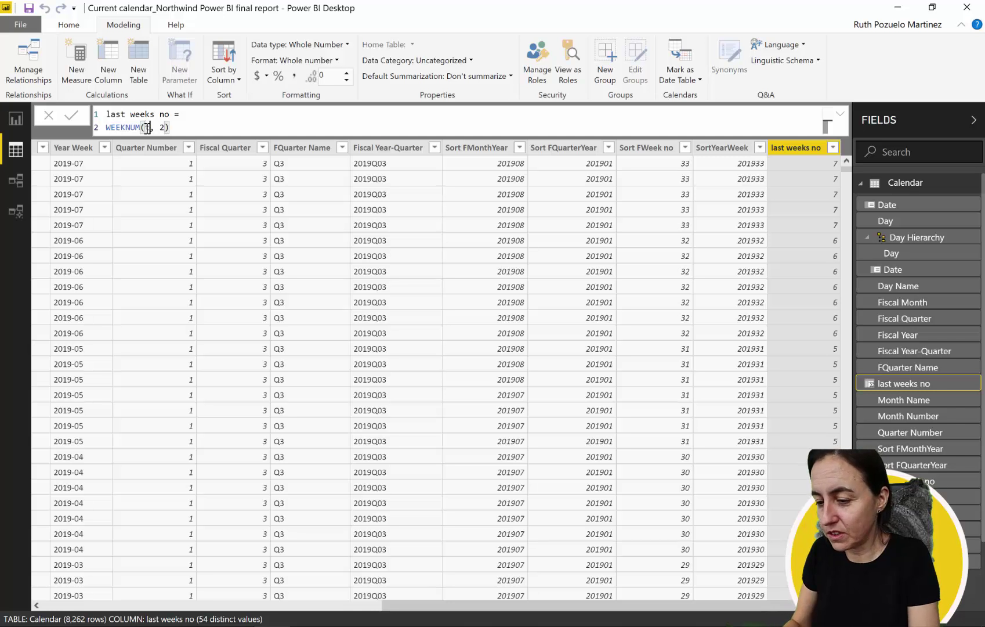
pyautogui.press('Down')
pyautogui.press('Up')
pyautogui.press('Tab')
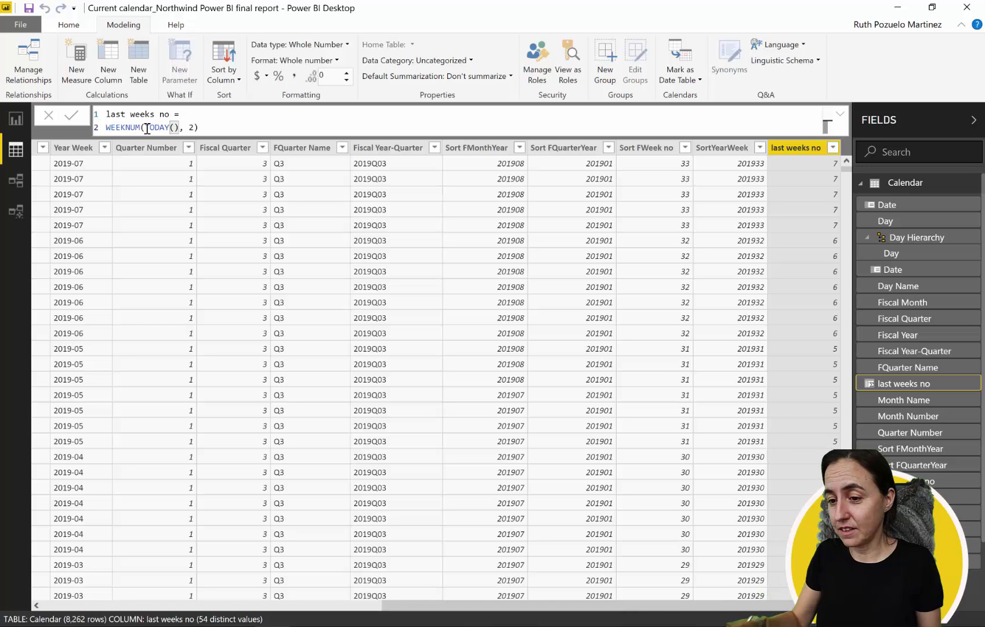
pyautogui.press('Return')
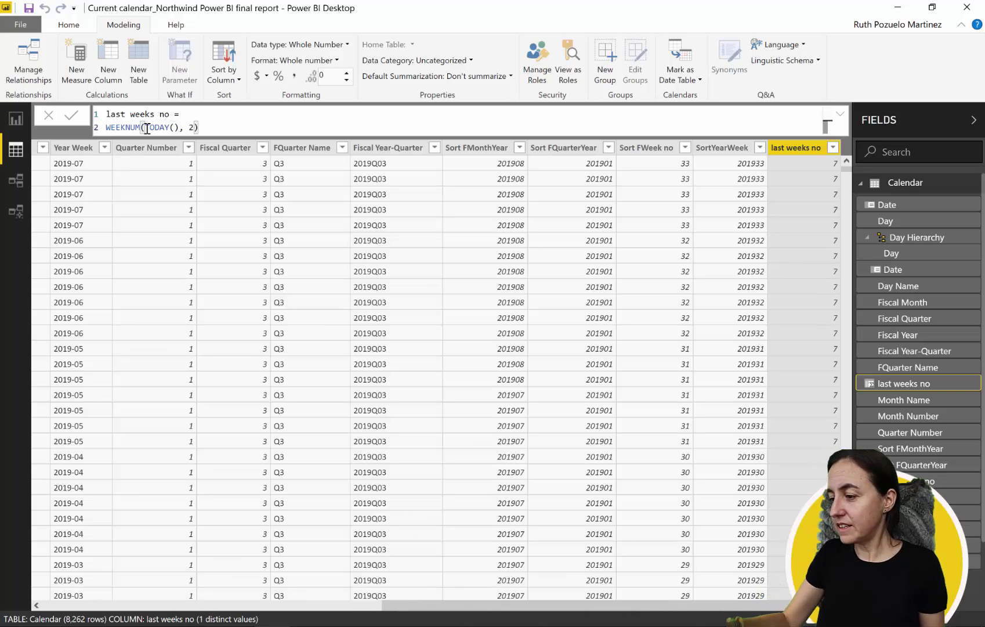
# Append -1 to the WEEKNUM(TODAY(), 2) formula to get last week's number
pyautogui.scroll(-5, 438, 337)
pyautogui.scroll(-3, 543, 381)
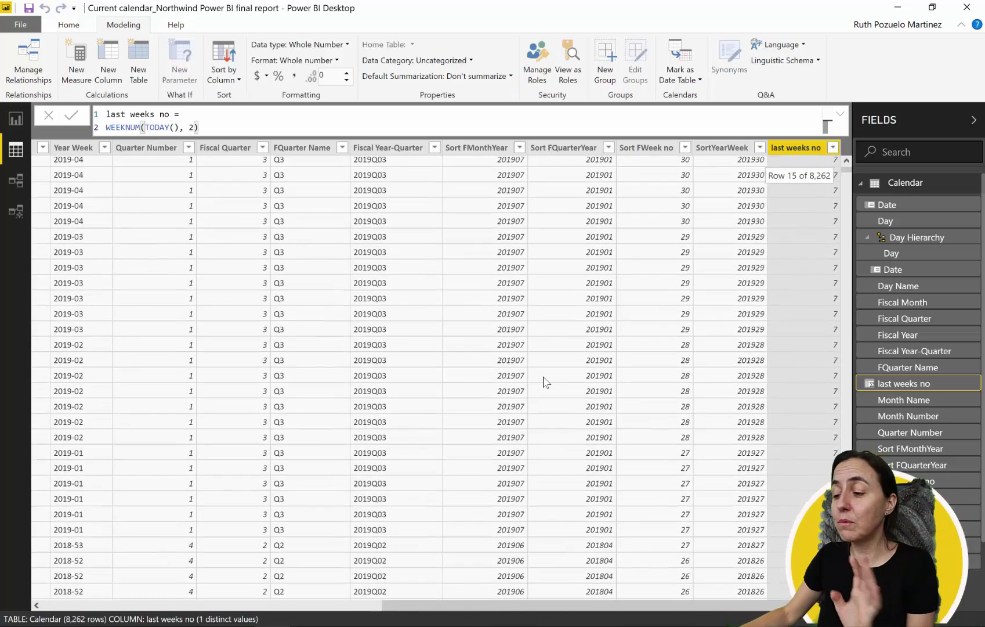
pyautogui.scroll(2, 662, 354)
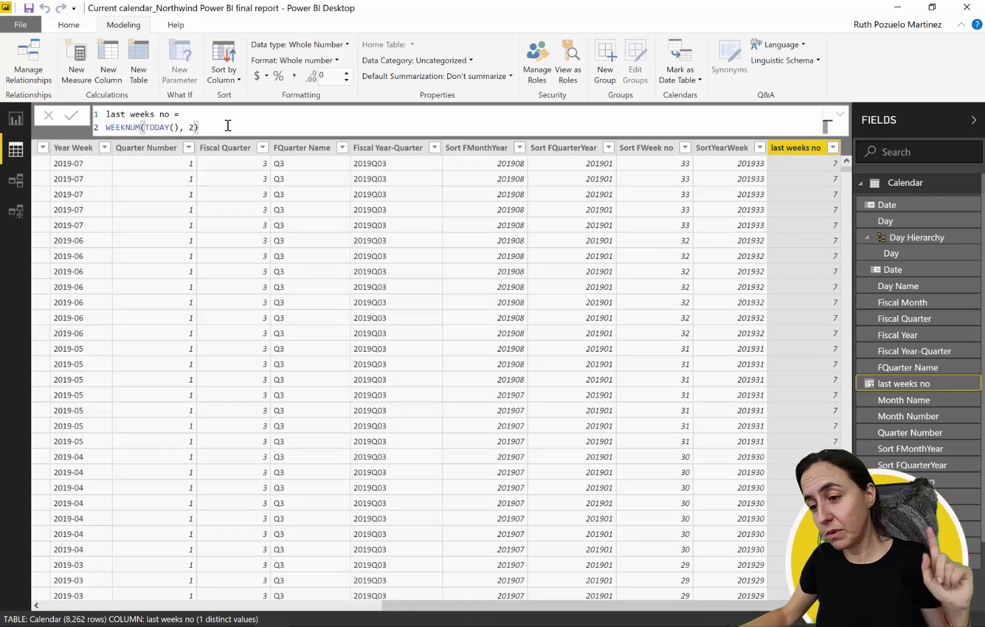
pyautogui.write('-1')
pyautogui.press('Return')
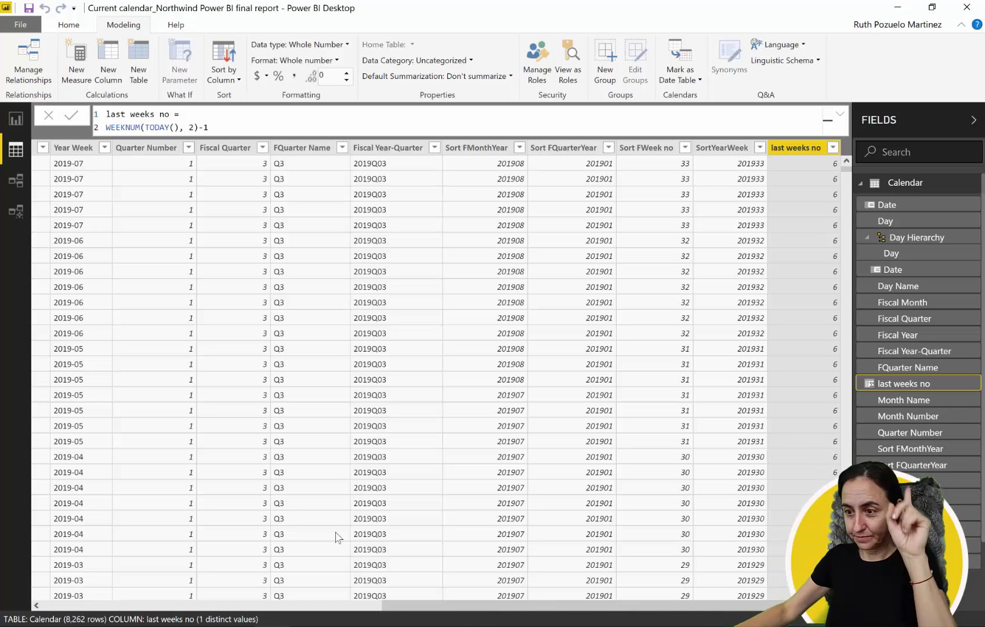
pyautogui.moveTo(477, 609); pyautogui.dragTo(304, 595)
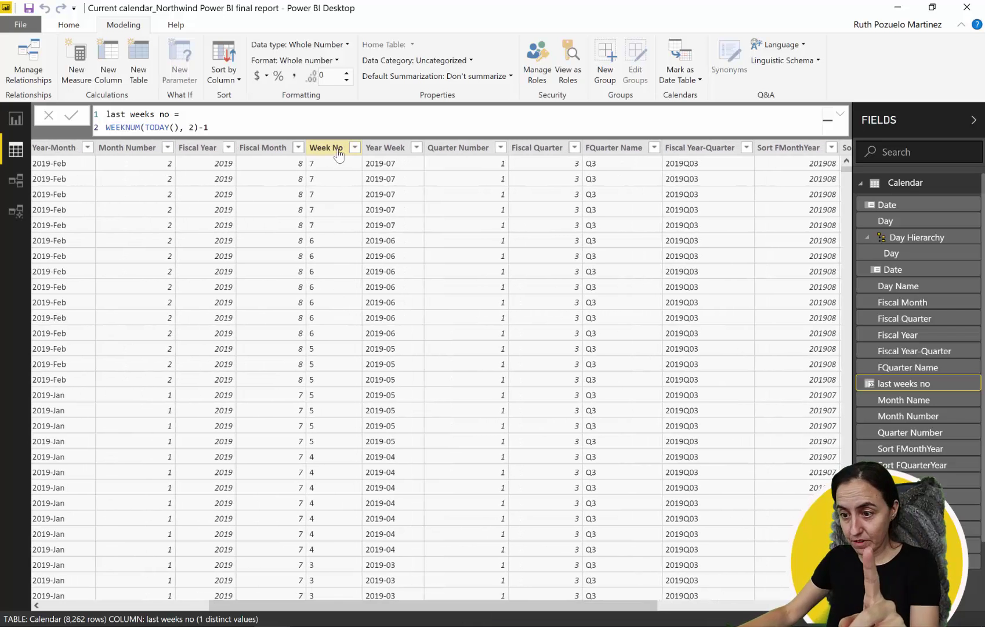
pyautogui.moveTo(434, 606); pyautogui.dragTo(609, 605)
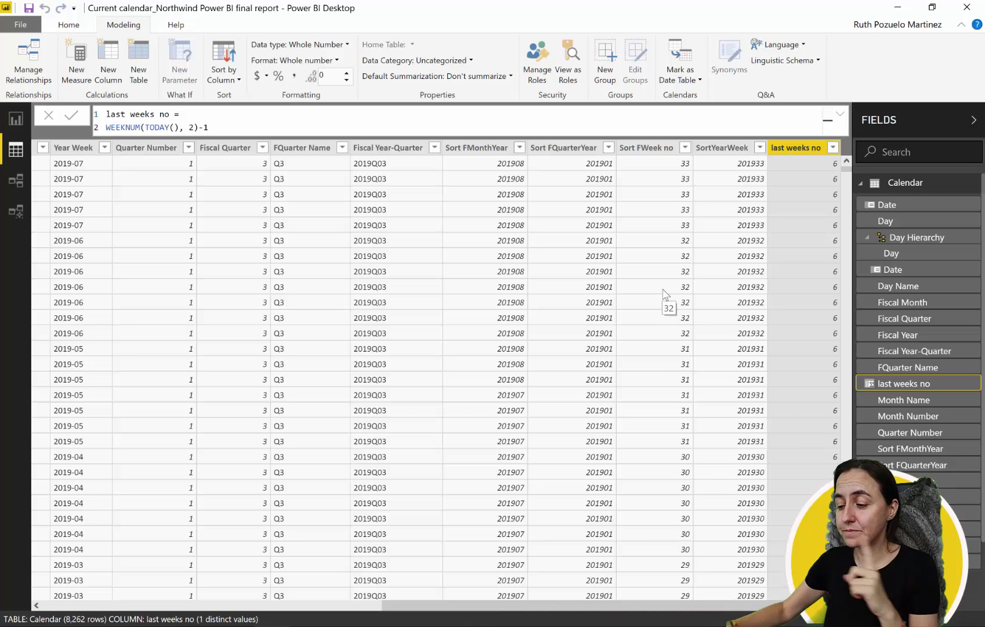
pyautogui.moveTo(418, 608); pyautogui.dragTo(189, 582)
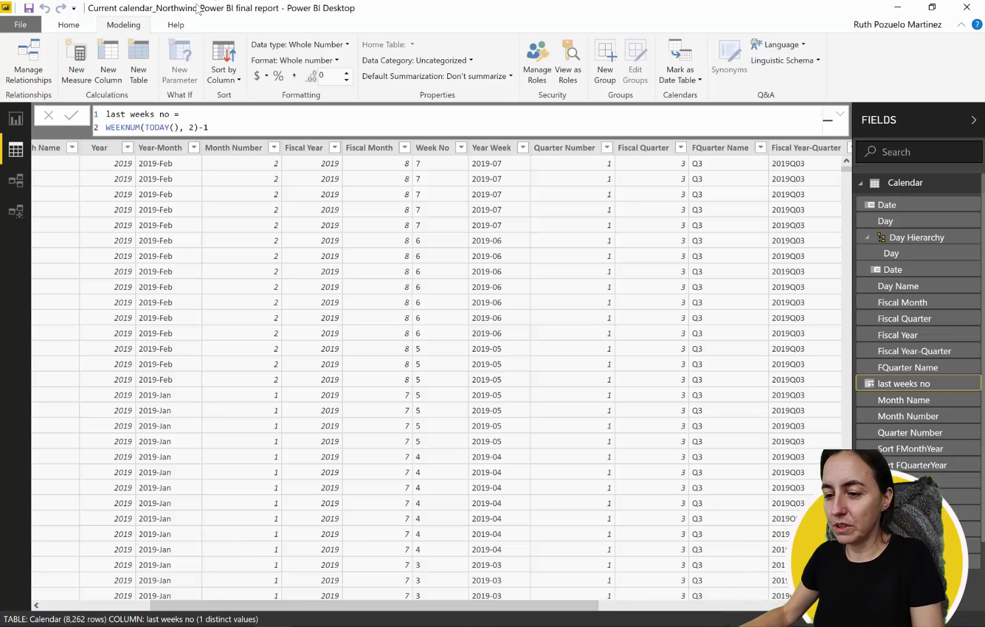
# Start rewriting last weeks no as an IF( with an indented AND( condition line
pyautogui.click(223, 116)
pyautogui.hotkey('shift', 'Return')
pyautogui.write('IF(')
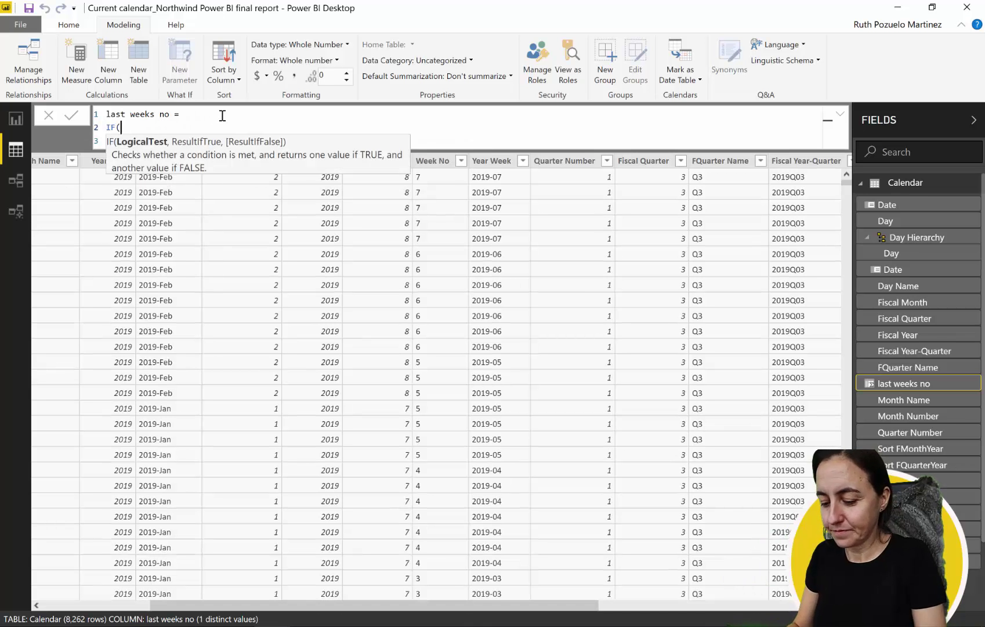
pyautogui.hotkey('shift', 'Return')
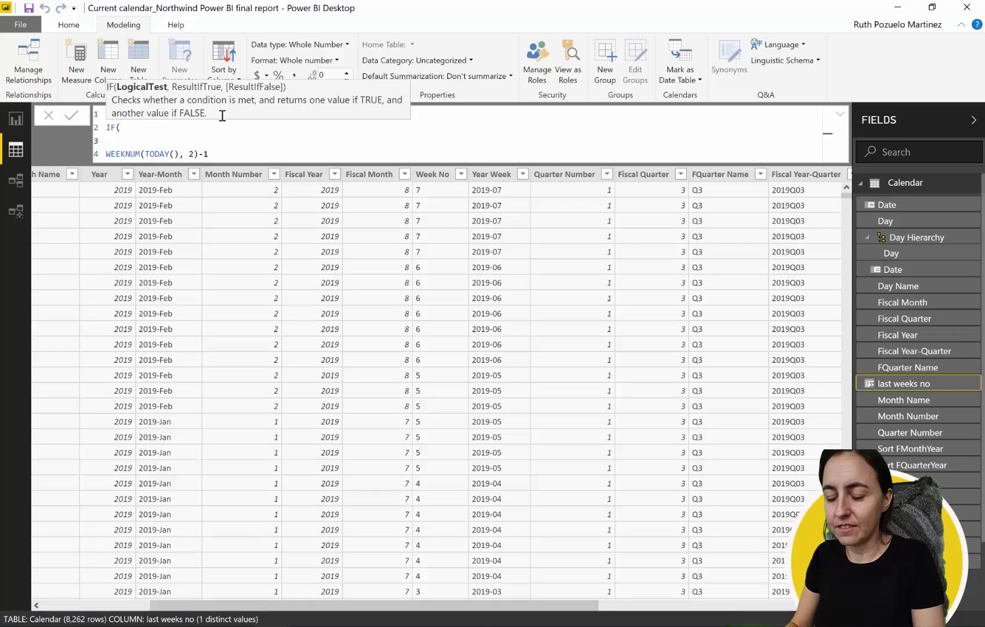
pyautogui.press('Tab')
pyautogui.write('AND(')
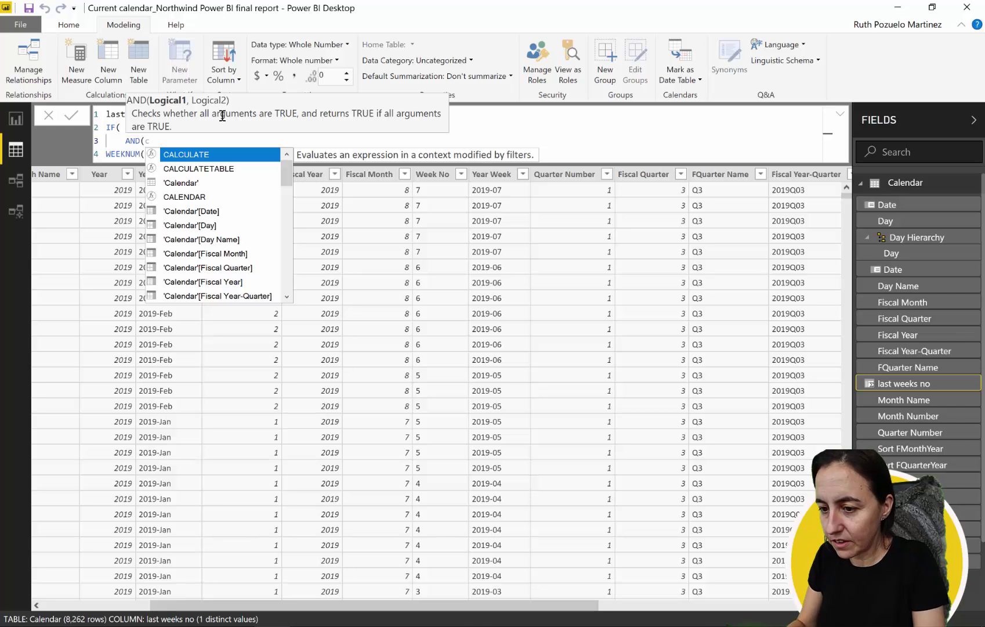
# Add the first condition: 'Calendar'[Week No] equals WEEKNUM(TODAY(), 2)-1
pyautogui.press('BackSpace')
pyautogui.write('wee')
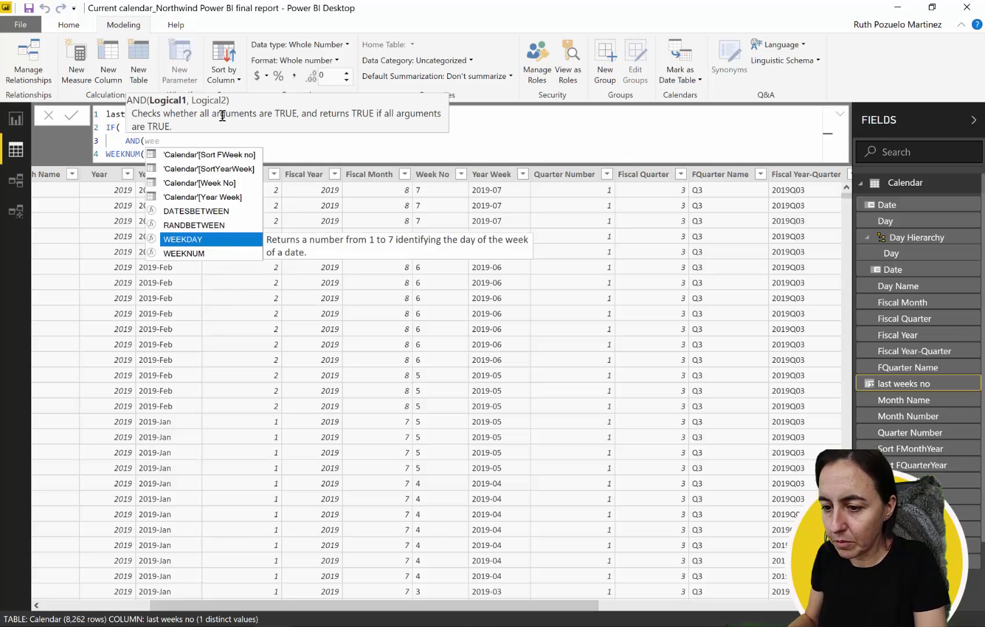
pyautogui.press('Up')
pyautogui.press('Up')
pyautogui.press('Up')
pyautogui.press('Up')
pyautogui.press('Tab')
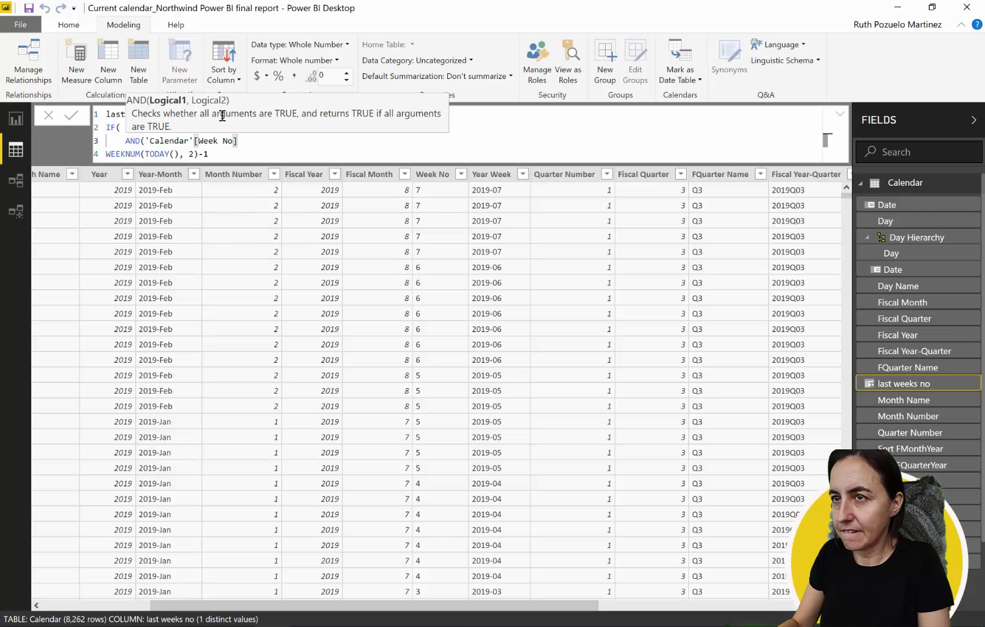
pyautogui.write('=')
pyautogui.press('Delete')
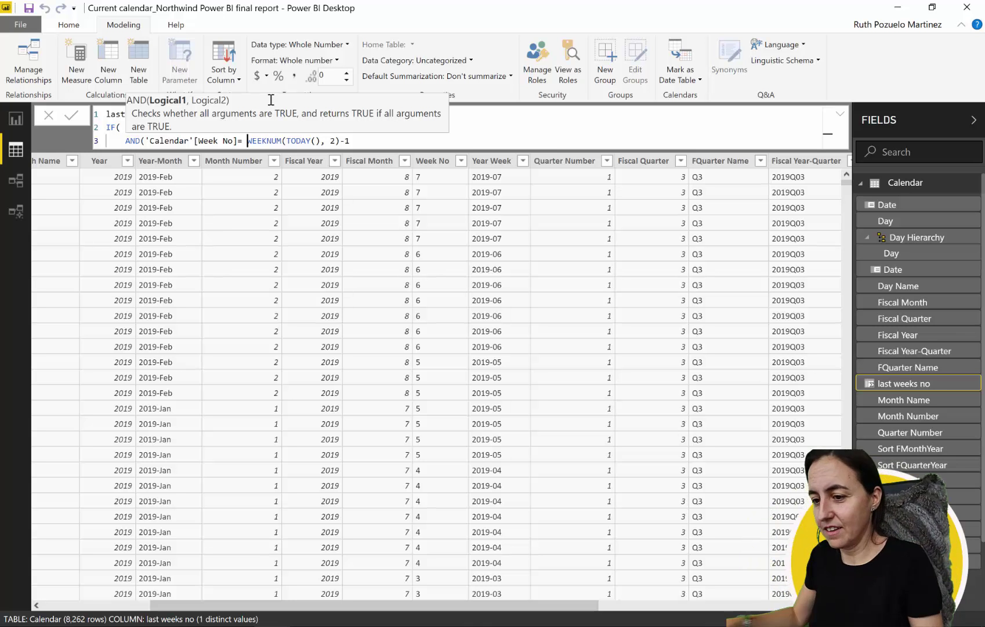
pyautogui.write(',')
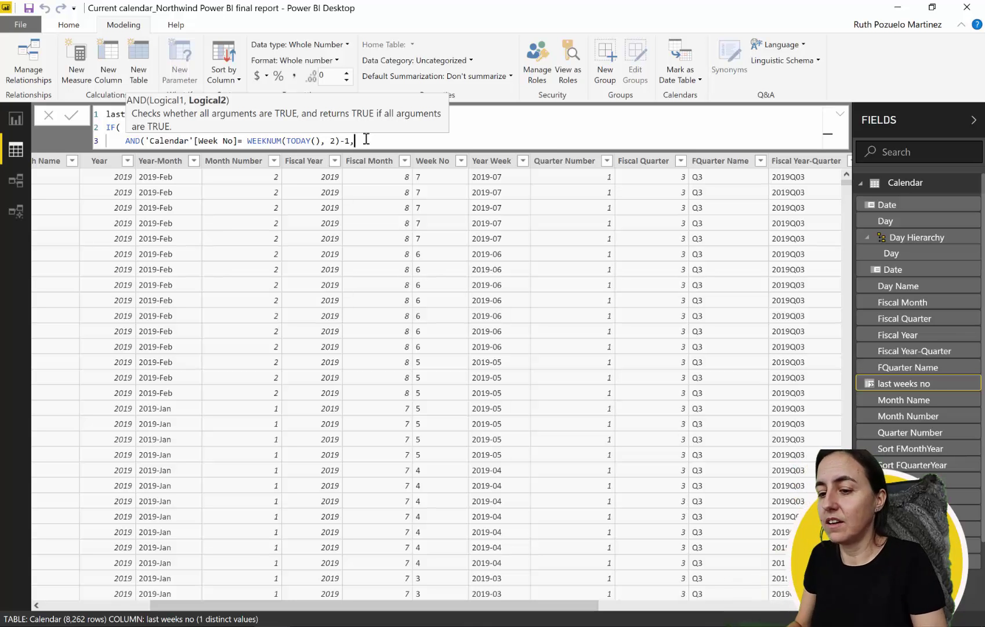
# Add the second condition on a new line: 'Calendar'[Year] = YEAR(TODAY())
pyautogui.hotkey('shift', 'Return')
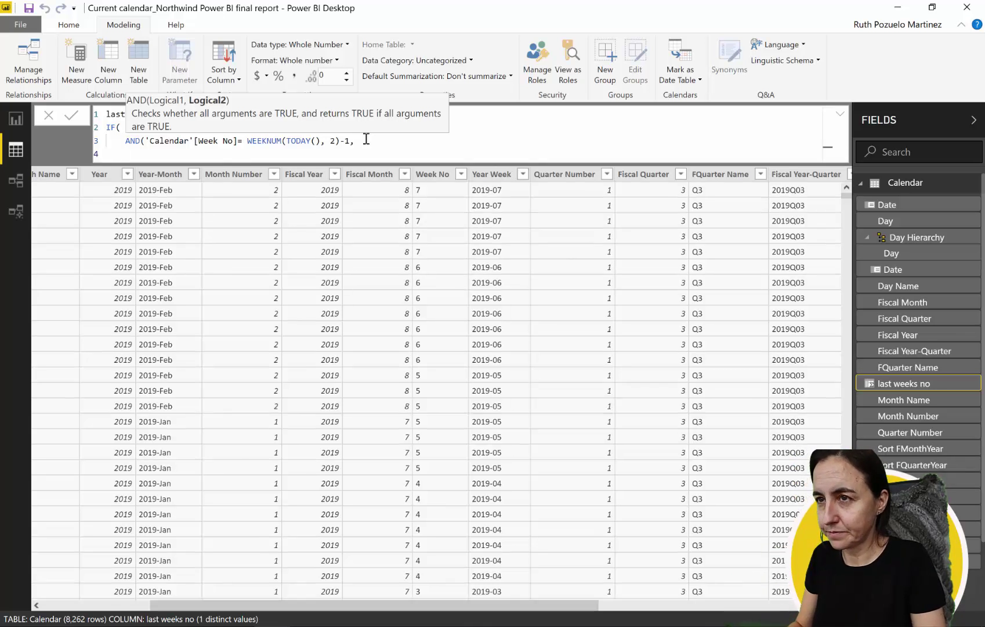
pyautogui.write('cal')
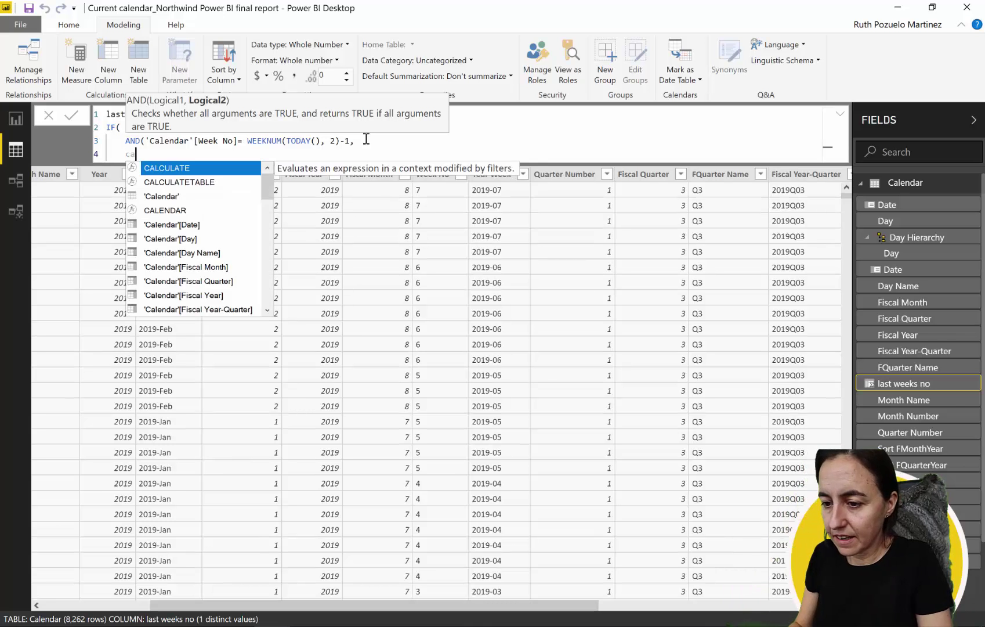
pyautogui.press('Down')
pyautogui.press('Down')
pyautogui.press('Down')
pyautogui.press('Down')
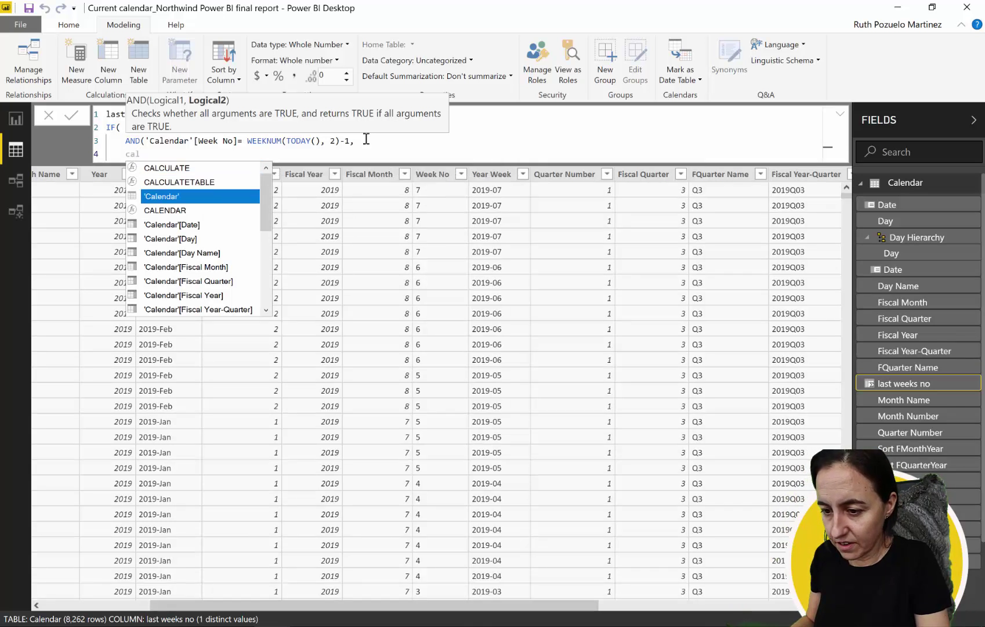
pyautogui.press('Down')
pyautogui.press('Down')
pyautogui.press('Down')
pyautogui.press('Down')
pyautogui.press('Down')
pyautogui.press('Down')
pyautogui.press('Down')
pyautogui.press('Down')
pyautogui.press('Down')
pyautogui.press('Down')
pyautogui.press('Down')
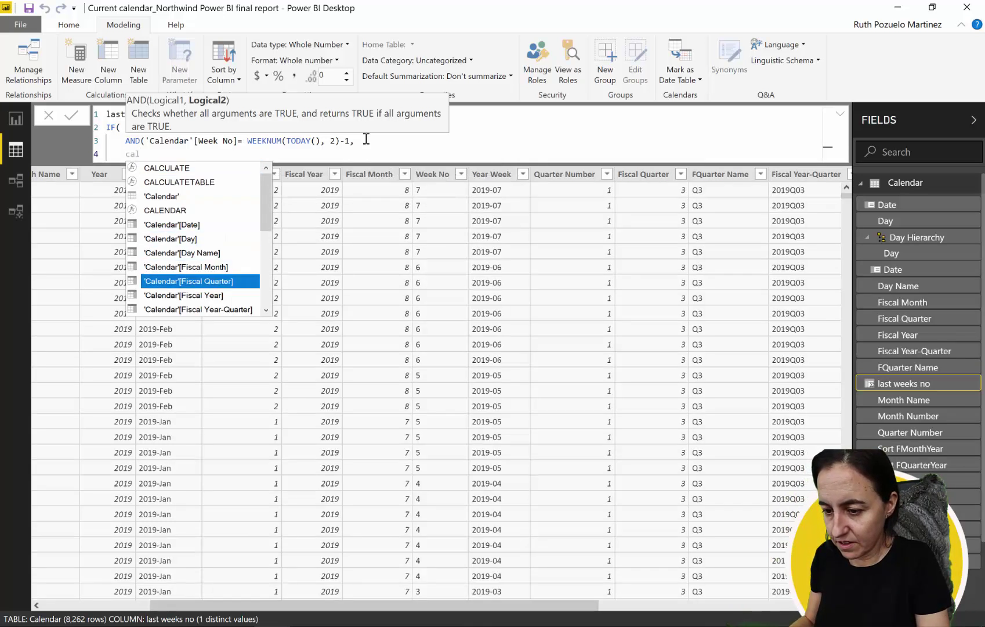
pyautogui.press('Down')
pyautogui.press('Down')
pyautogui.press('Down')
pyautogui.press('Down')
pyautogui.press('Down')
pyautogui.press('Down')
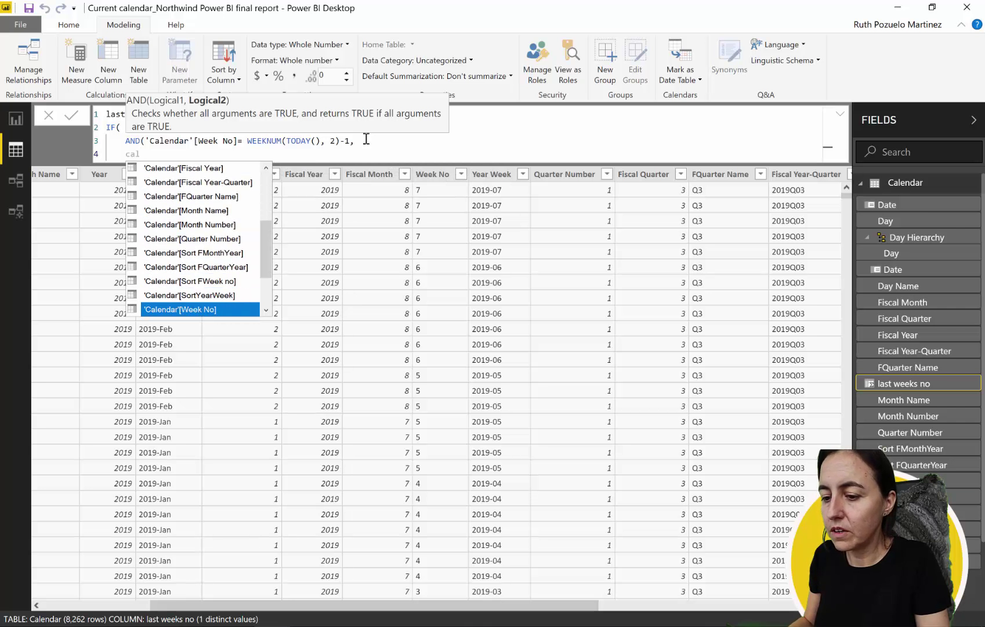
pyautogui.press('Up')
pyautogui.press('Tab')
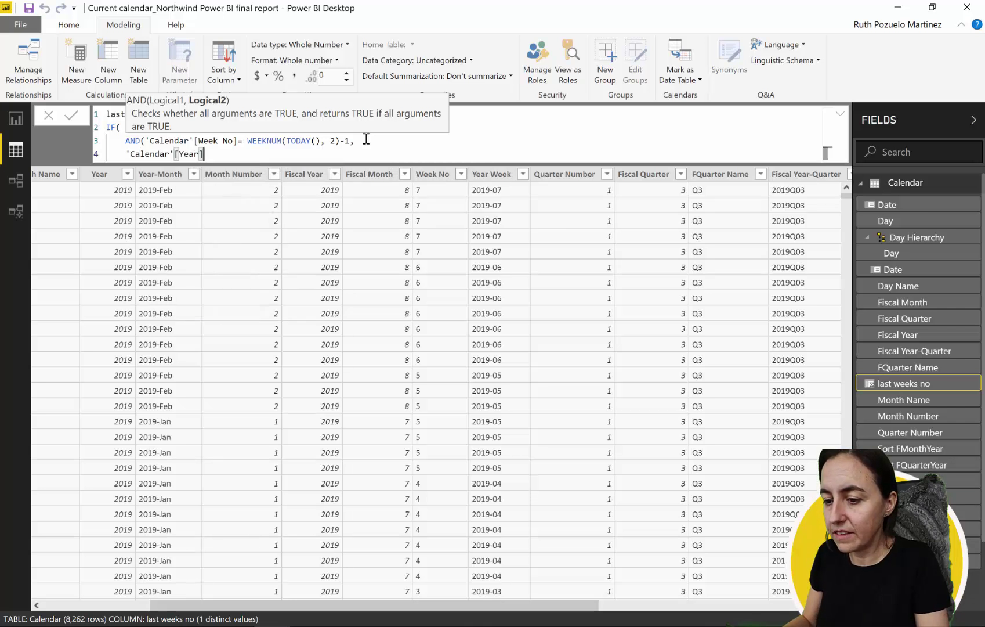
pyautogui.write('= ')
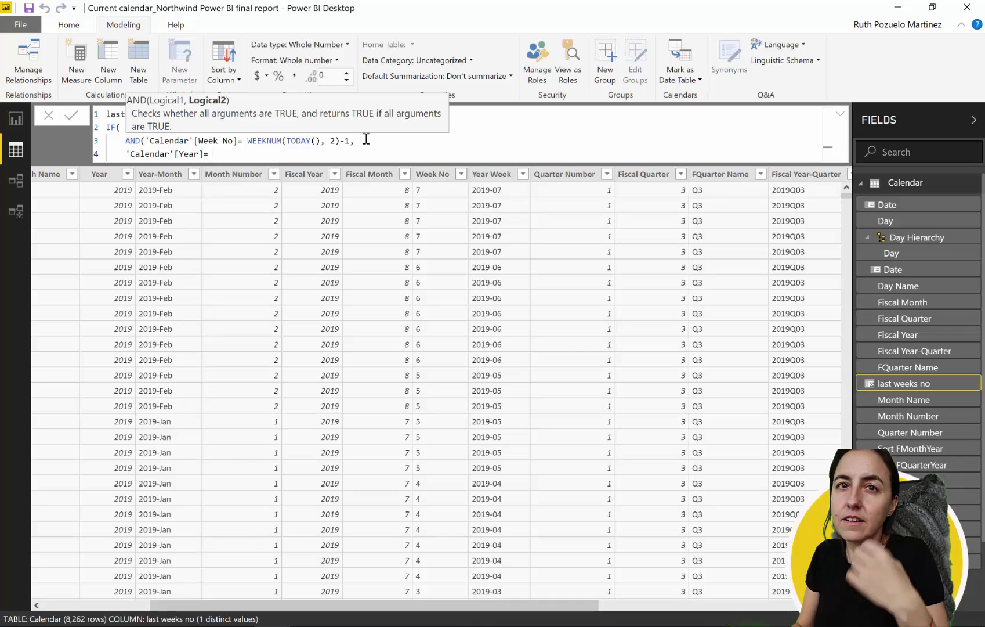
pyautogui.write('year')
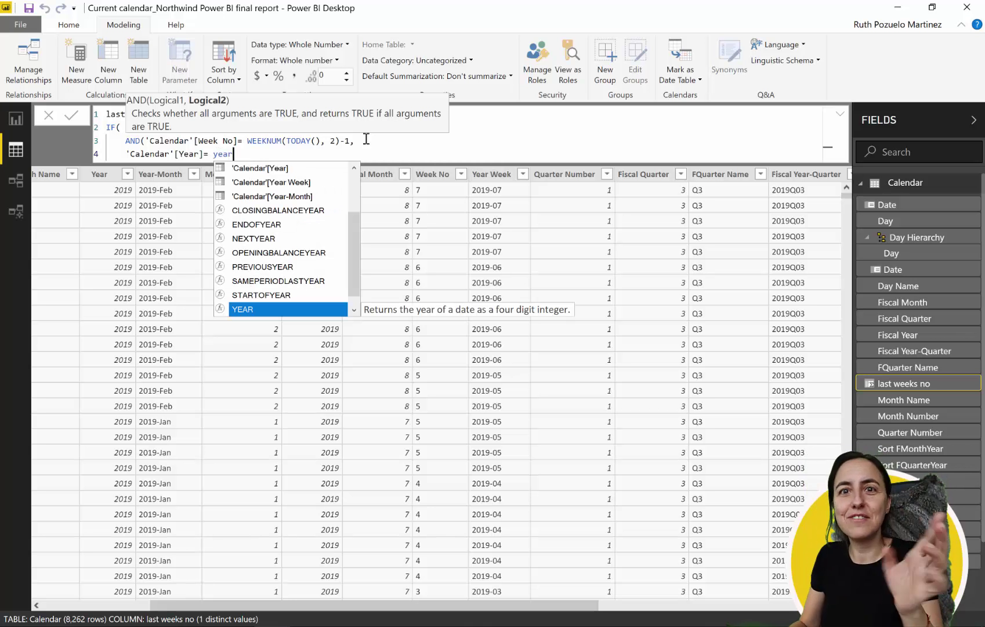
pyautogui.press('Tab')
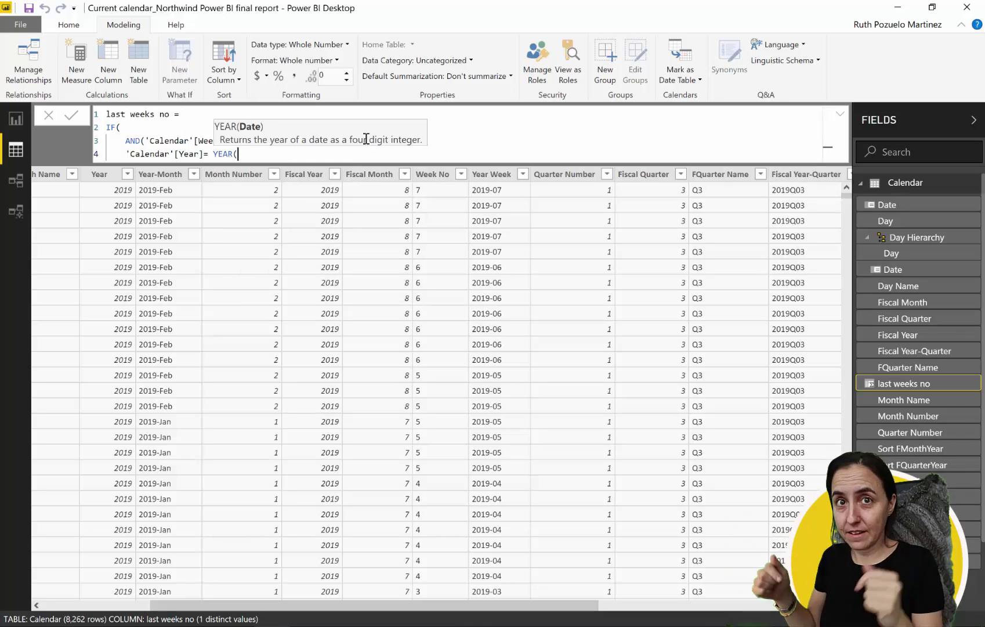
pyautogui.write('TODAY()')
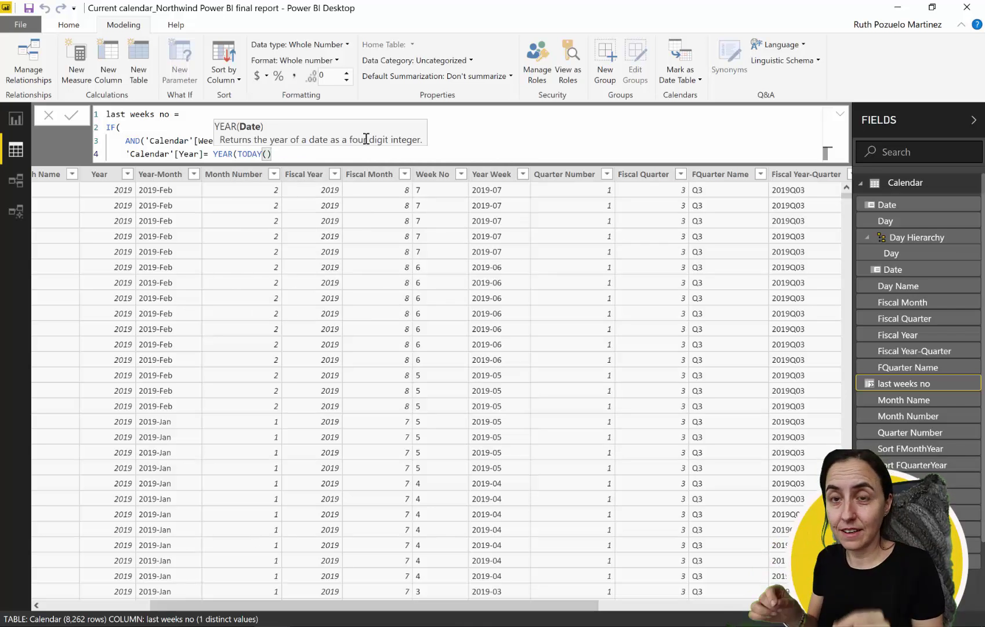
pyautogui.write(',')
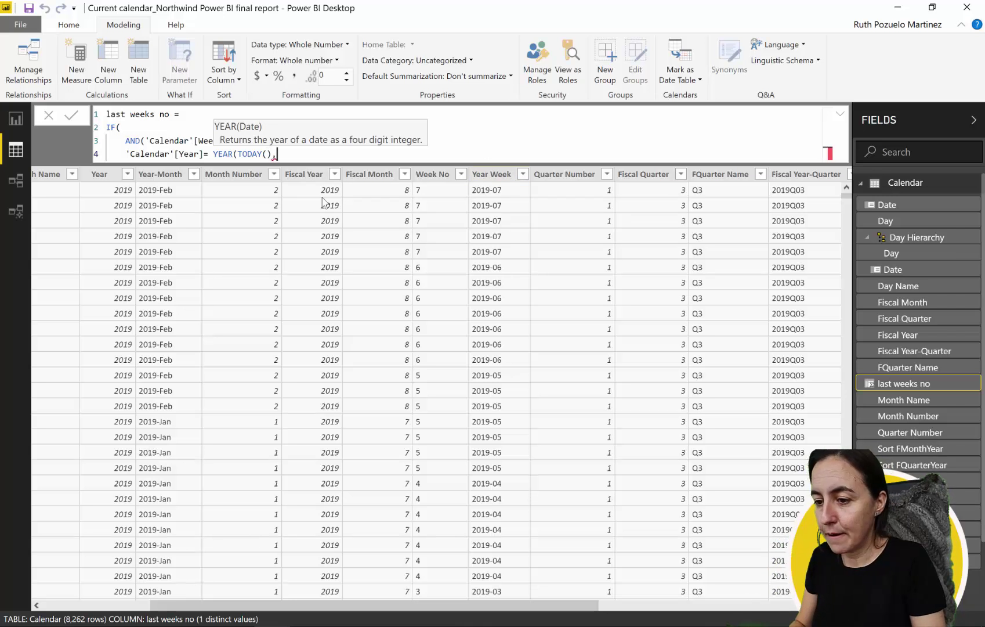
pyautogui.press('BackSpace')
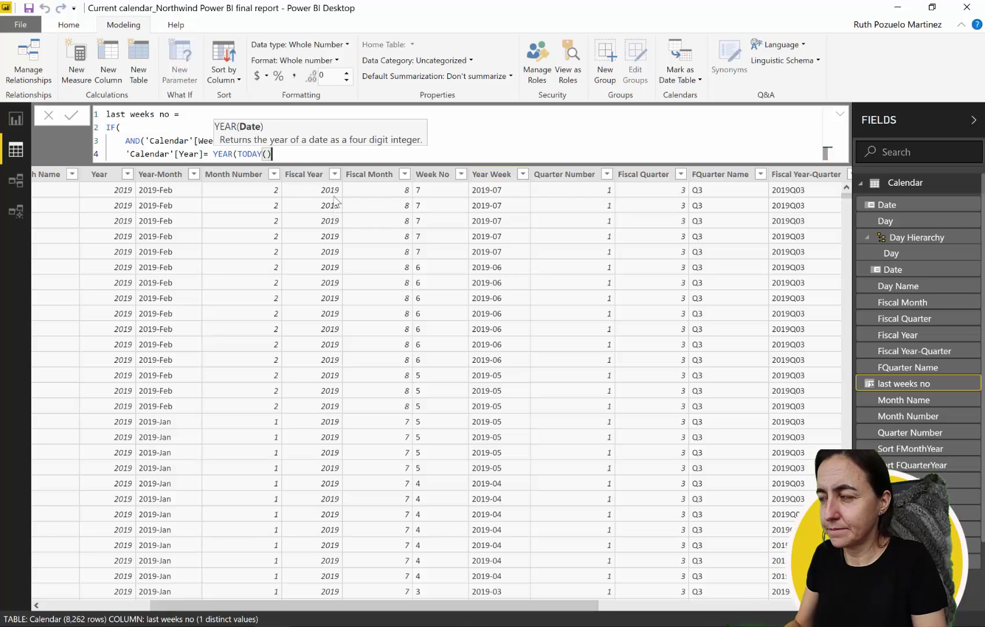
pyautogui.write(')')
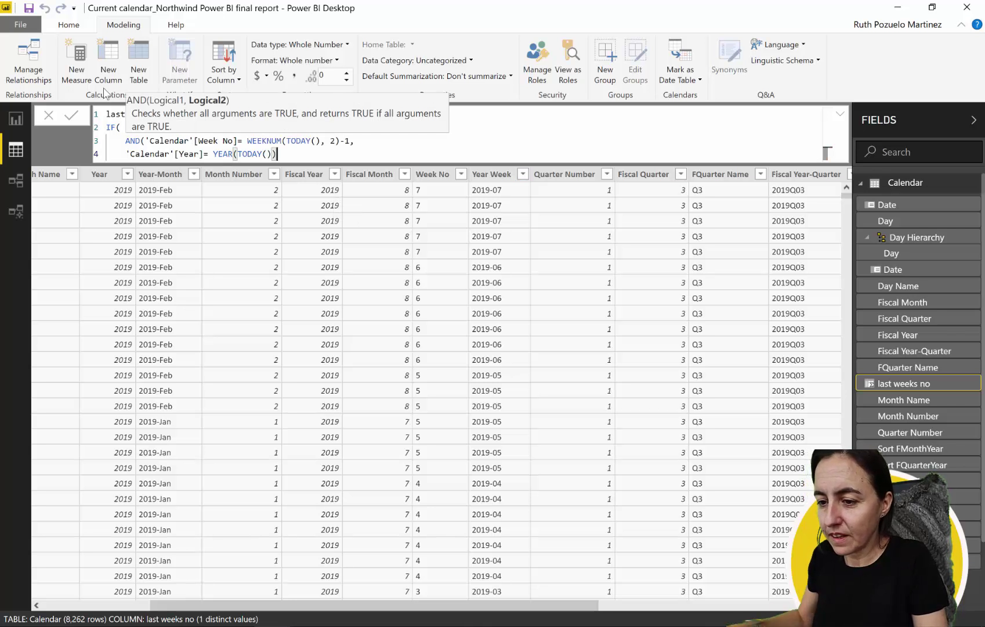
# Put the Week No condition on its own line and add the missing quote before 'calendar'
pyautogui.click(146, 141)
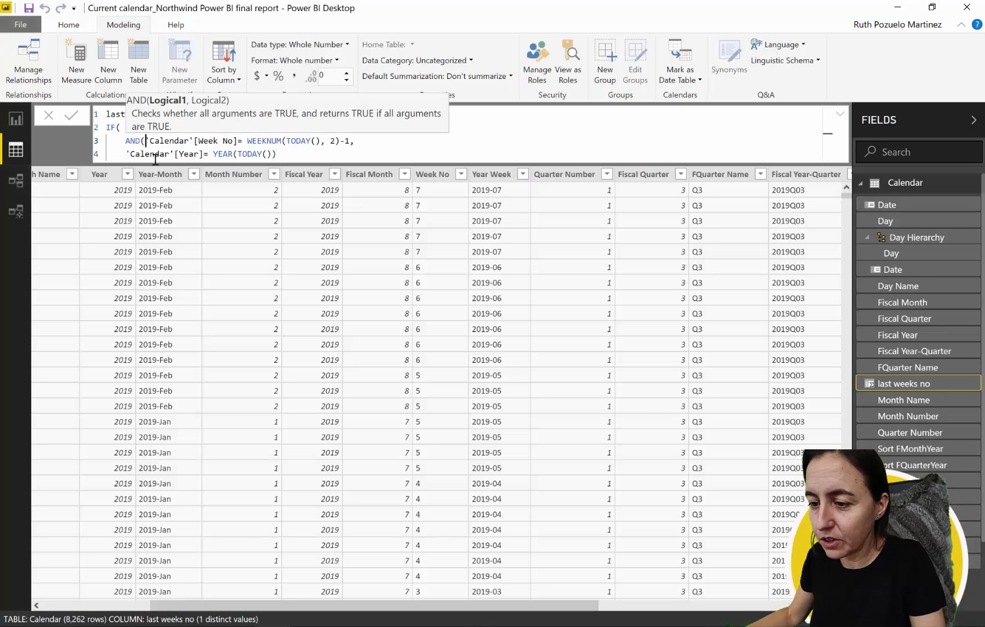
pyautogui.hotkey('shift', 'Return')
pyautogui.press('Tab')
pyautogui.press('BackSpace')
pyautogui.press('BackSpace')
pyautogui.press('BackSpace')
pyautogui.press('BackSpace')
pyautogui.press('BackSpace')
pyautogui.press('BackSpace')
pyautogui.press('BackSpace')
pyautogui.press('BackSpace')
pyautogui.press('BackSpace')
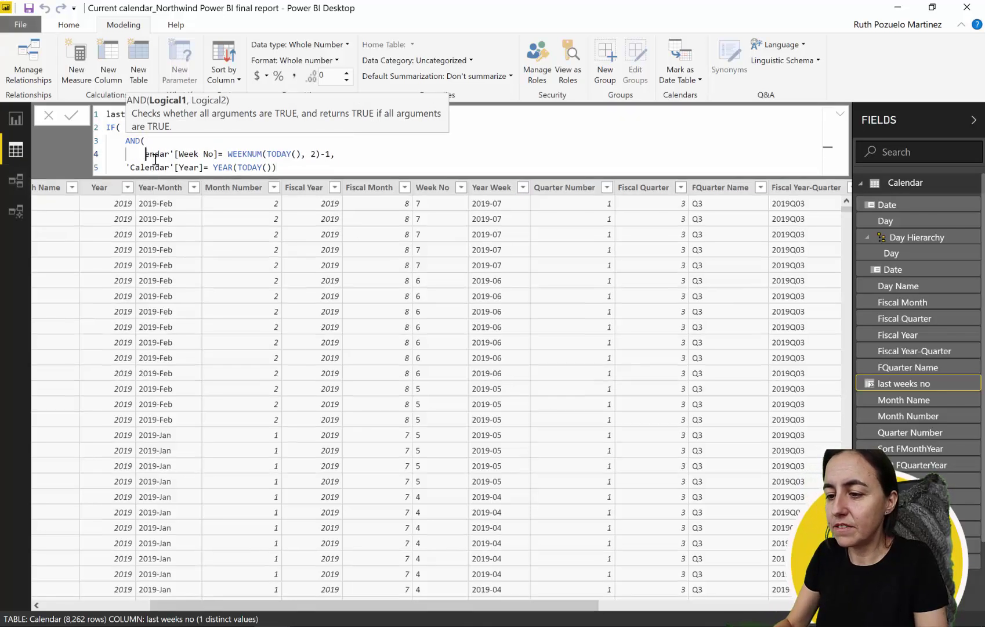
pyautogui.write('ca')
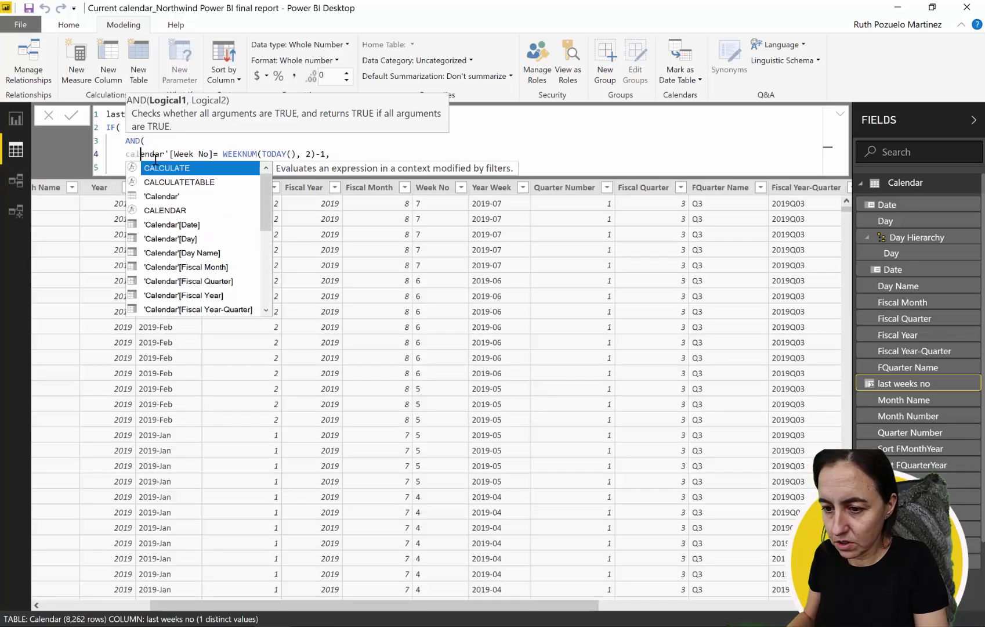
pyautogui.write('l')
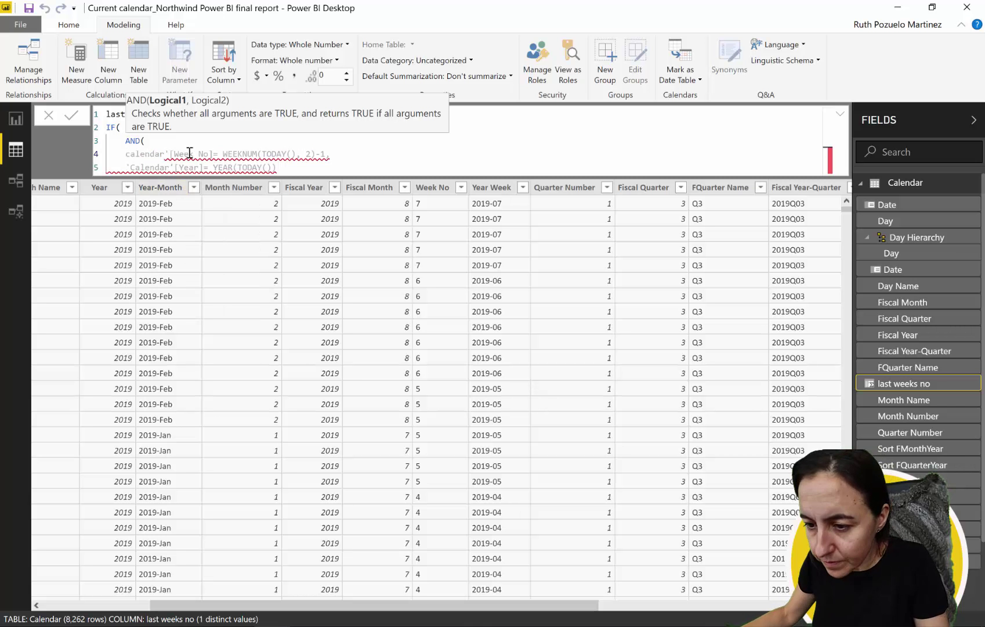
pyautogui.press('Escape')
pyautogui.press('Left')
pyautogui.press('Left')
pyautogui.press('Left')
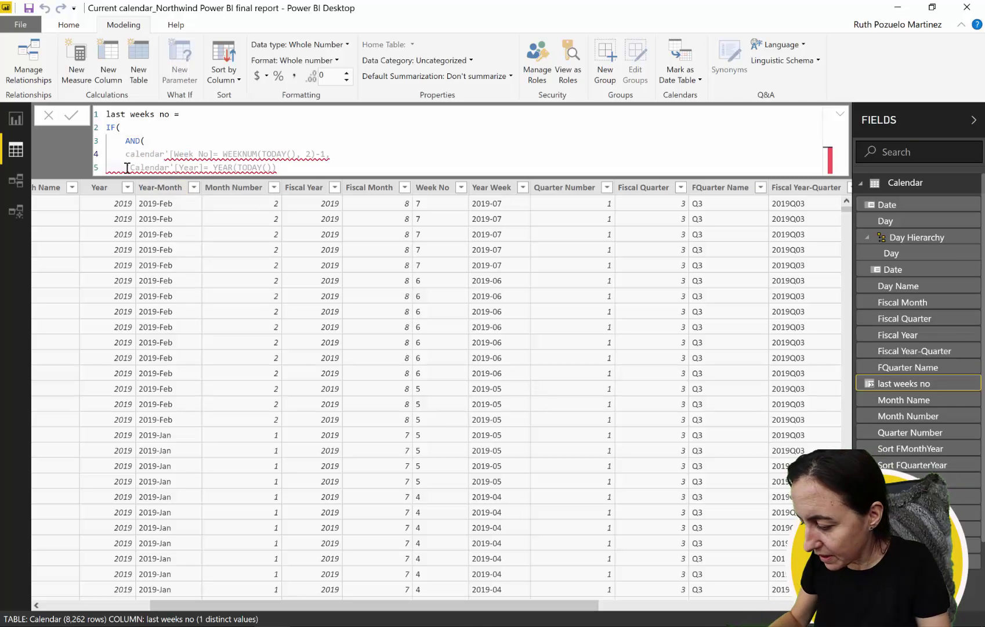
pyautogui.write("'")
pyautogui.press('Right')
# Close the AND, add "Previous Week" as the IF result, and commit the formula
pyautogui.click(325, 172)
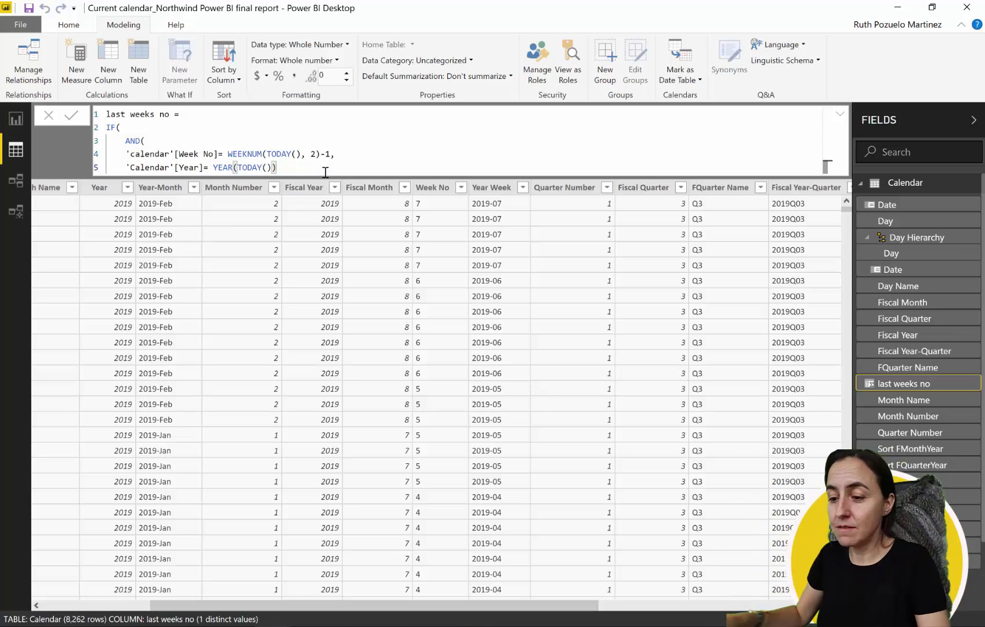
pyautogui.write(',')
pyautogui.press('BackSpace')
pyautogui.write(')')
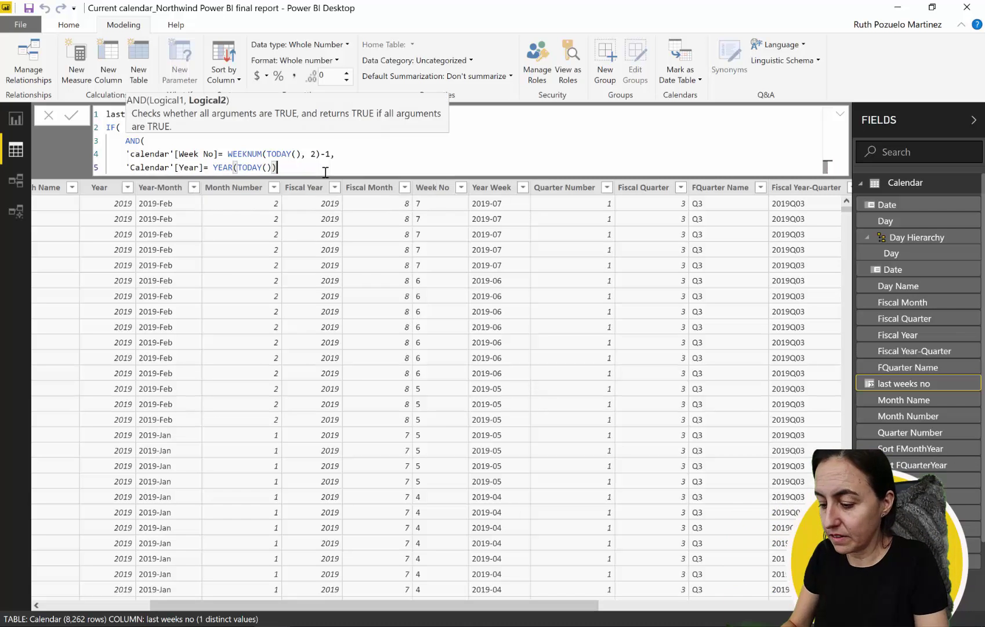
pyautogui.write(',')
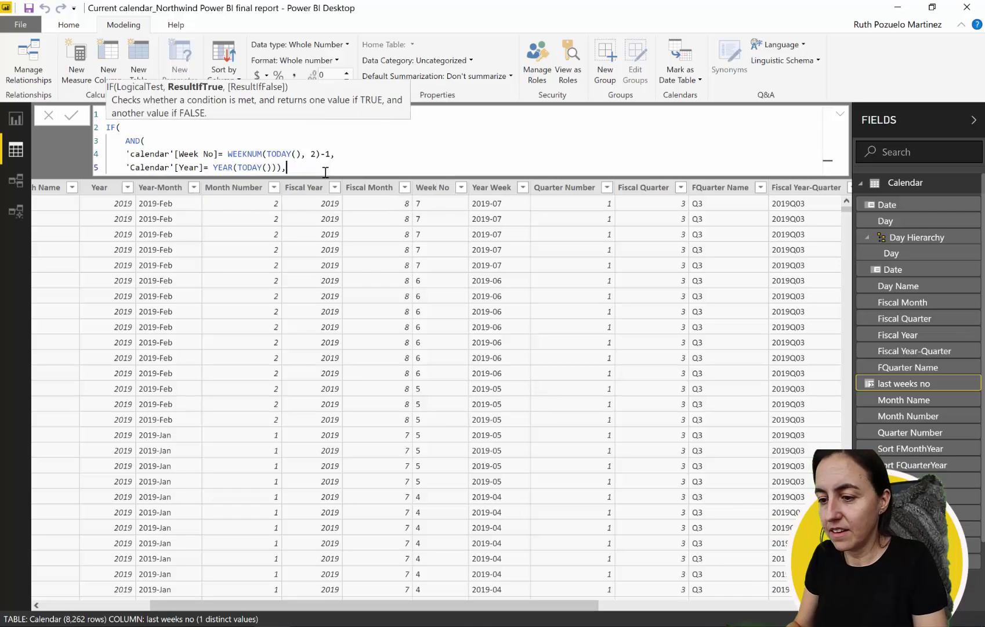
pyautogui.hotkey('shift', 'Return')
pyautogui.write('"Prev')
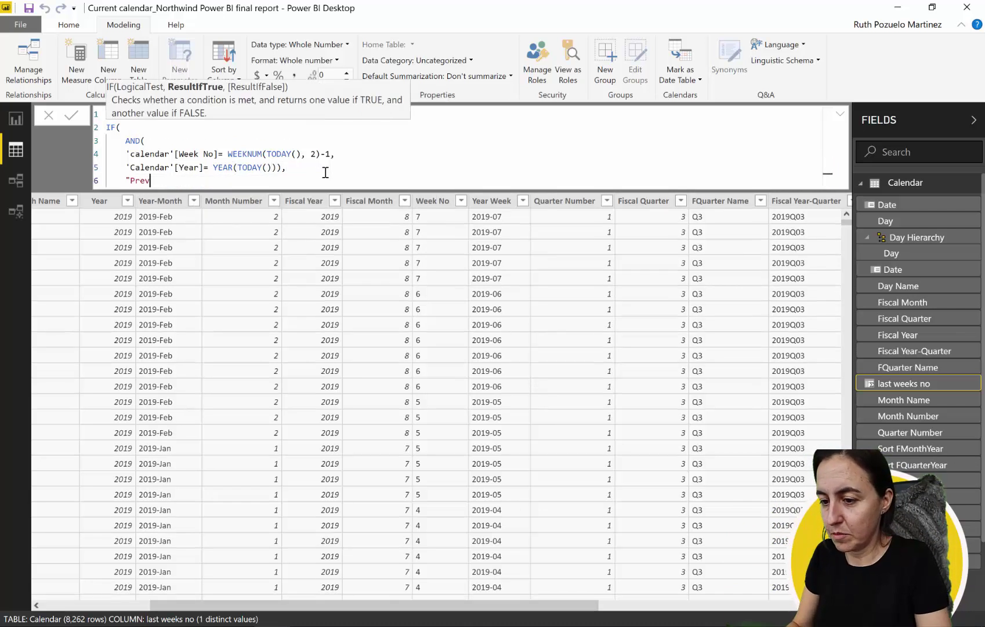
pyautogui.write('ious Wee')
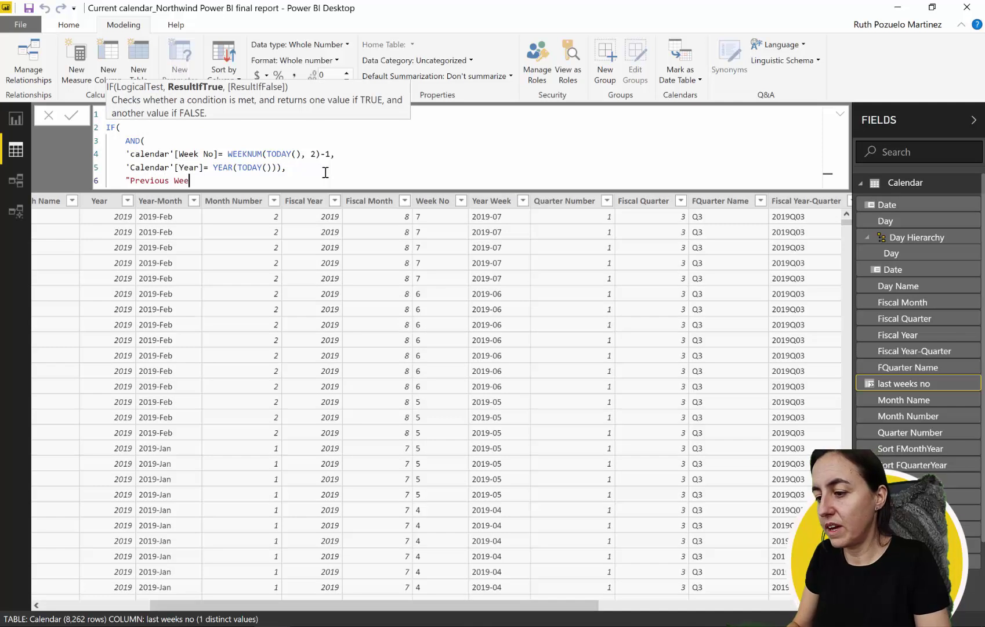
pyautogui.write('k")')
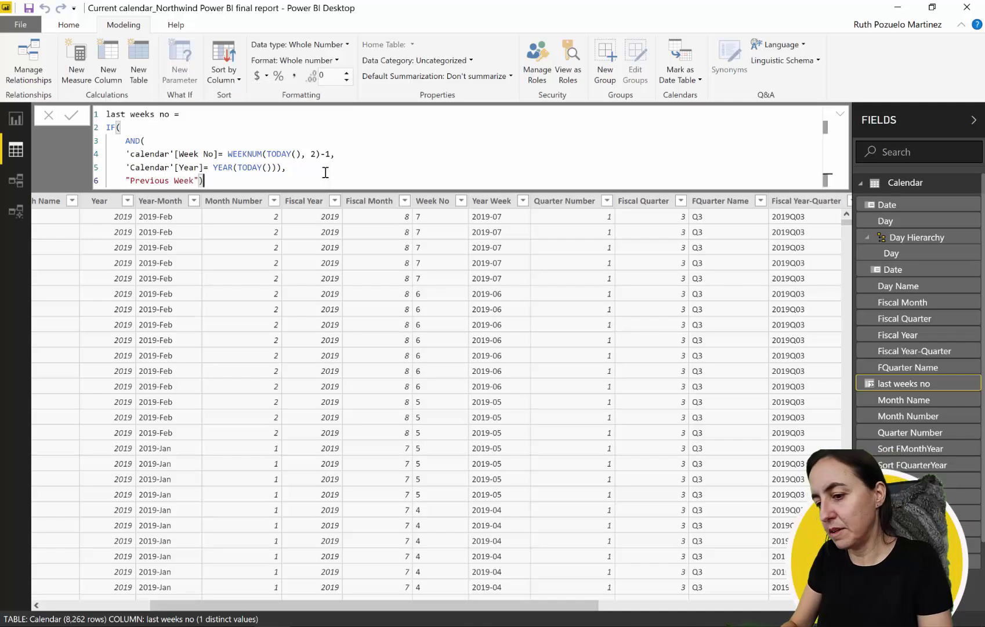
pyautogui.press('Return')
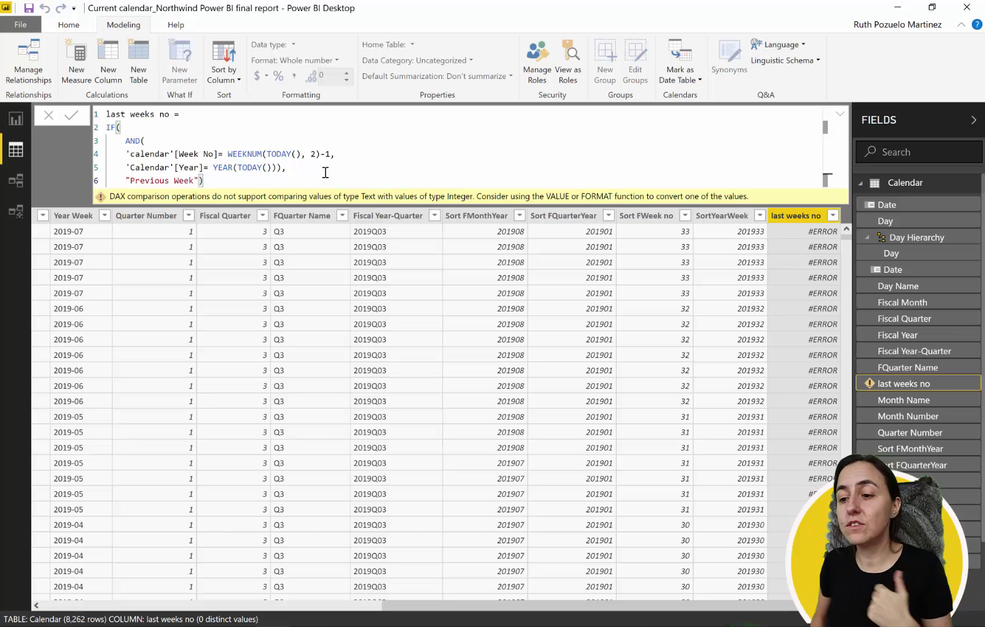
# Wrap 'calendar'[Week No] in VALUE() to convert it to a number
pyautogui.moveTo(125, 154); pyautogui.dragTo(218, 154)
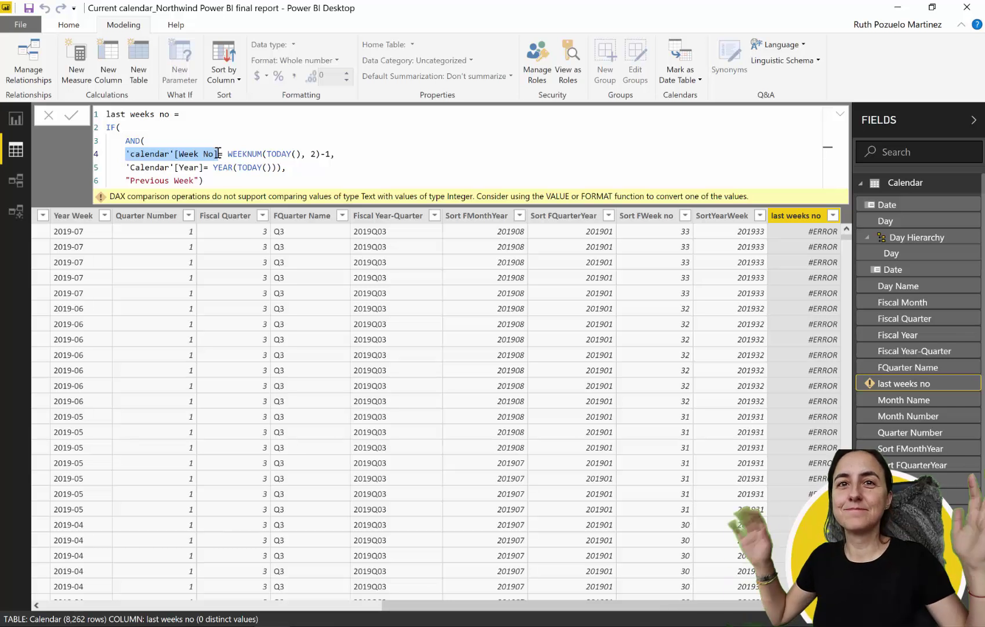
pyautogui.press('Left')
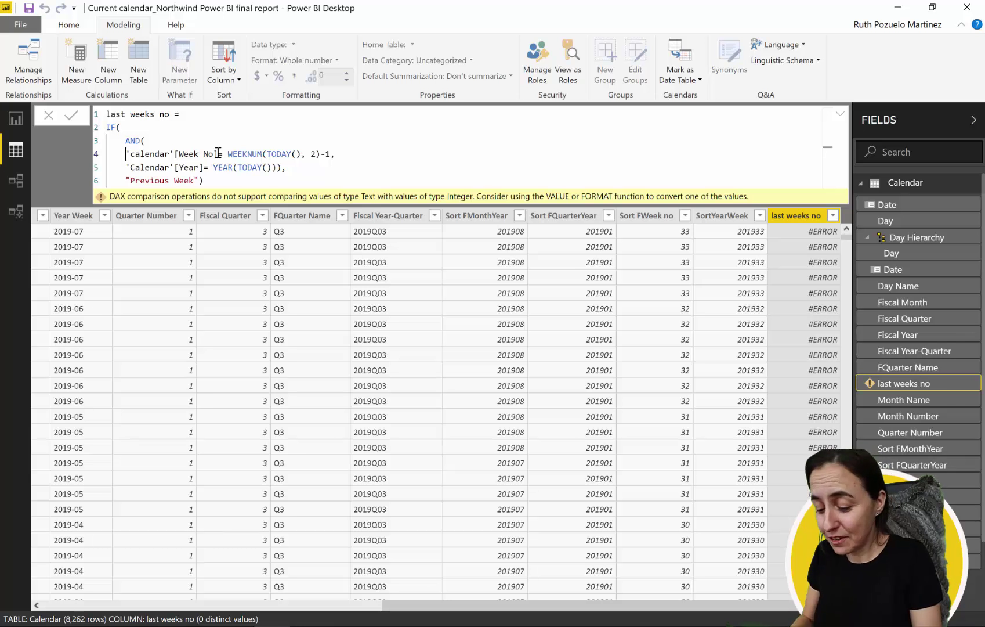
pyautogui.write('VALUE(')
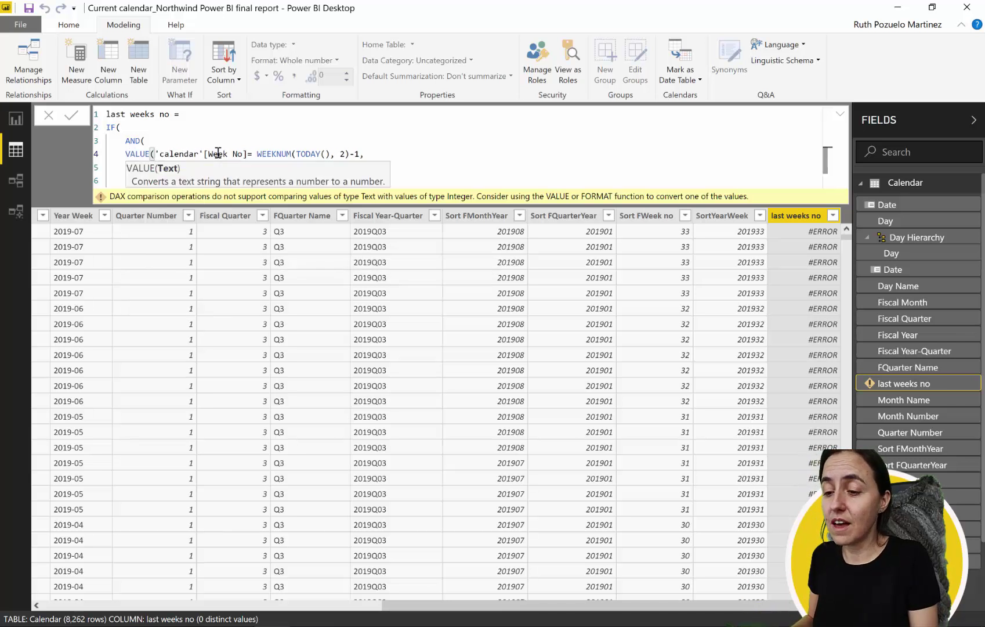
pyautogui.click(246, 154)
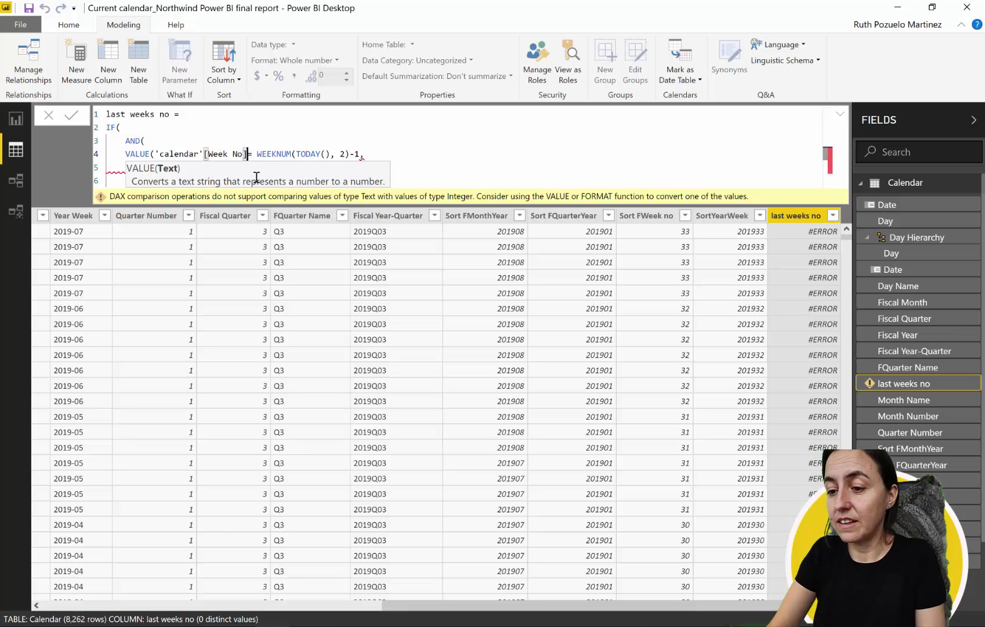
pyautogui.press('Right')
pyautogui.write(')')
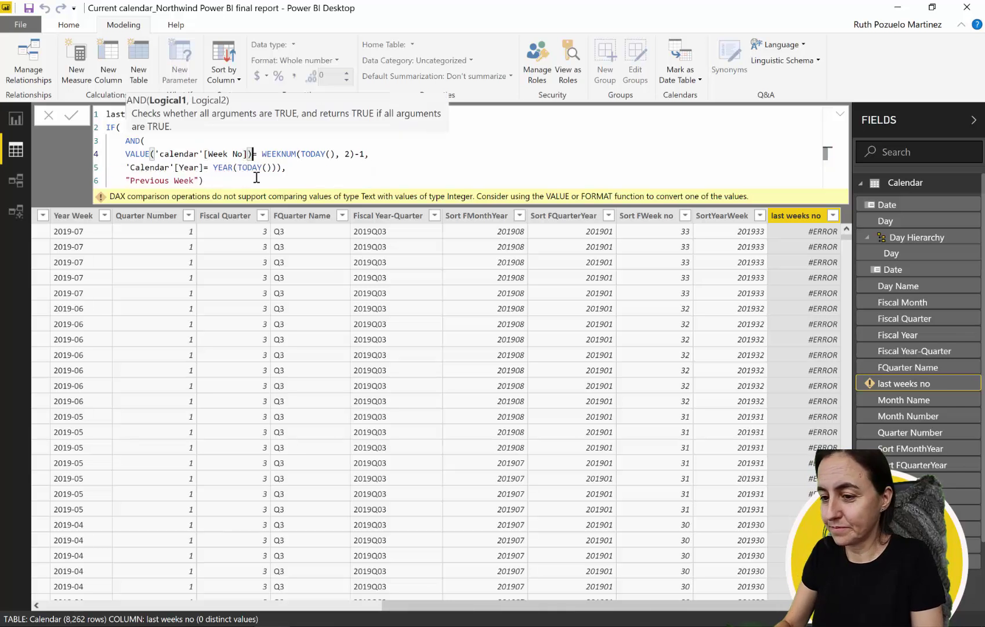
pyautogui.press('Right')
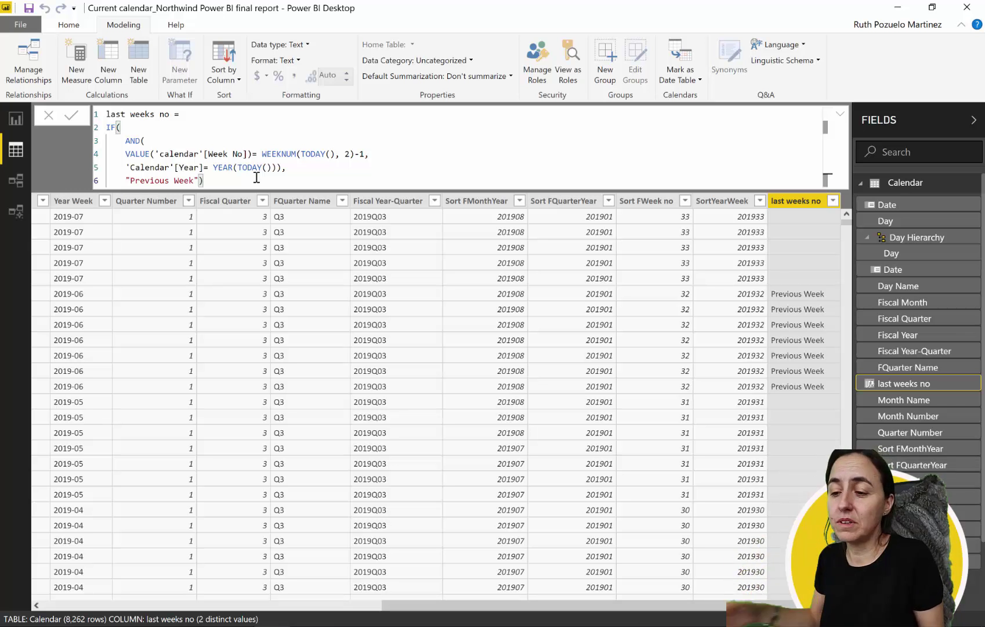
# Change the week offset to WEEKNUM(TODAY(),2)-2, commit, and return to Report view
pyautogui.click(365, 153)
pyautogui.press('BackSpace')
pyautogui.write('2')
pyautogui.press('Return')
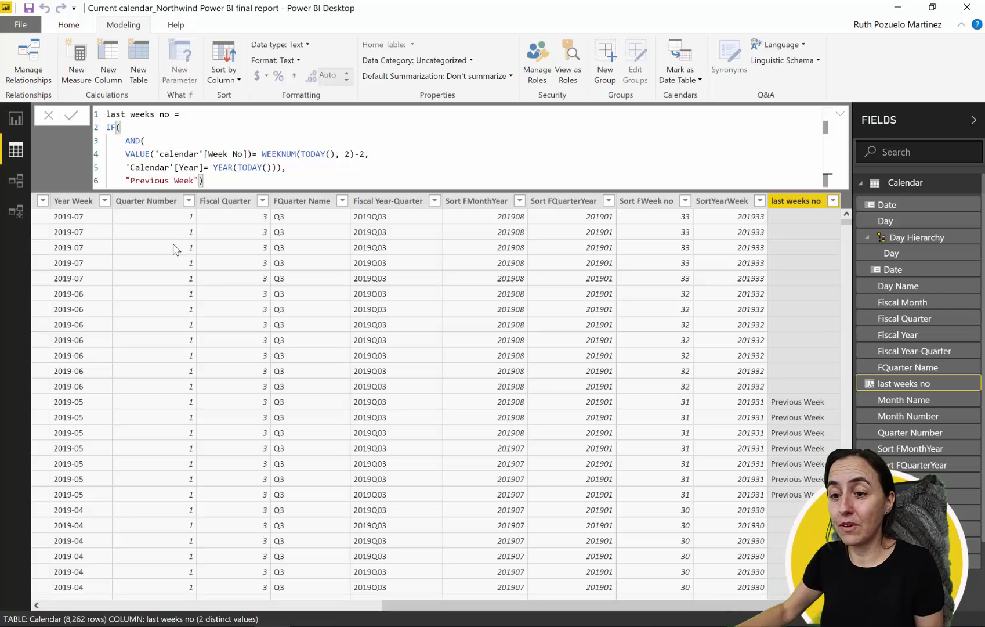
pyautogui.click(15, 119)
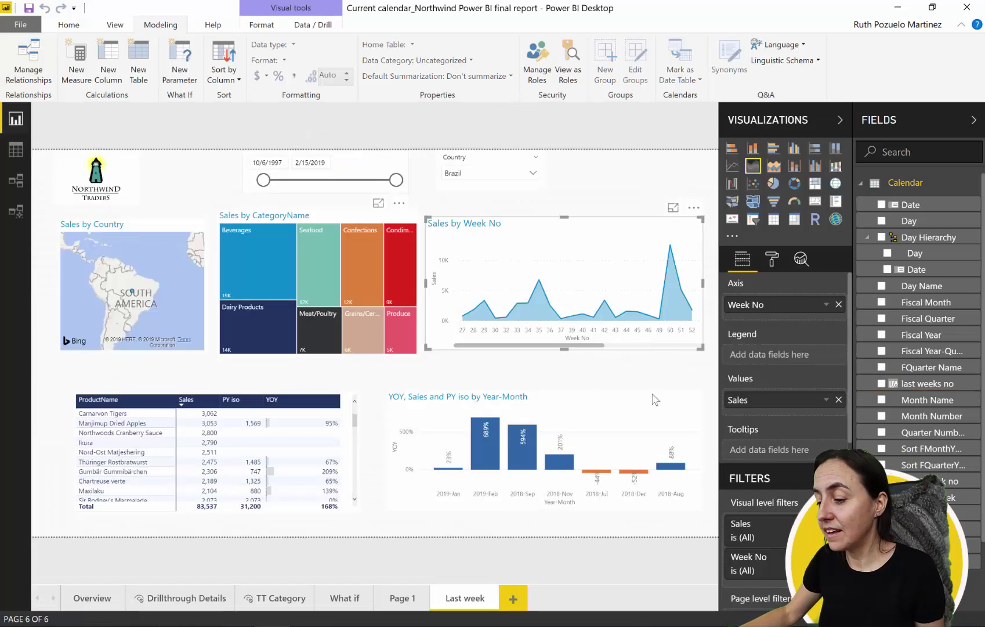
# Swap the Date page filter for last weeks no = Previous Week and reset the Country slicer to All
pyautogui.scroll(-4, 800, 407)
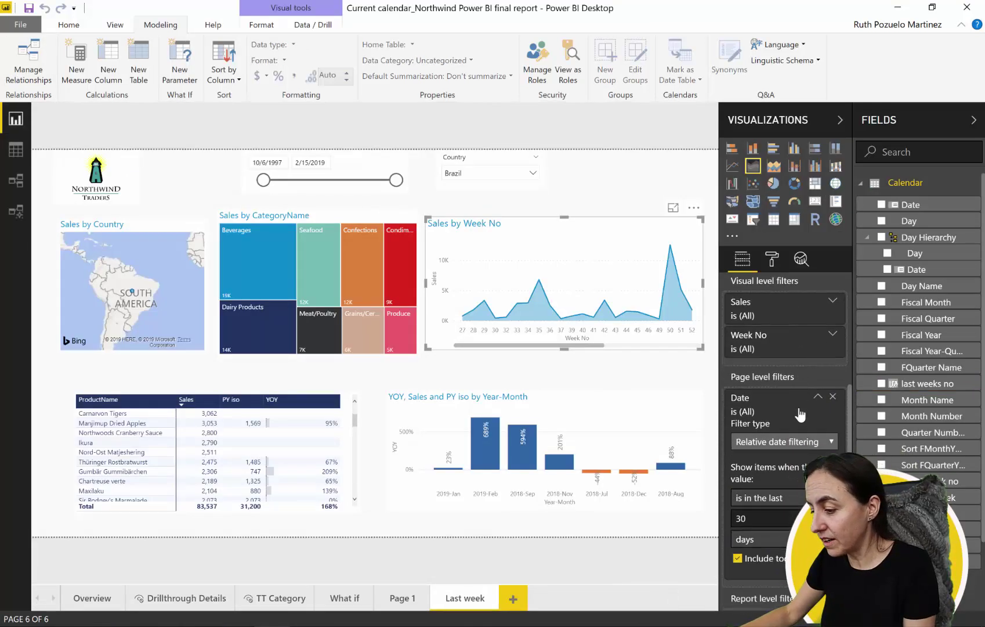
pyautogui.click(833, 398)
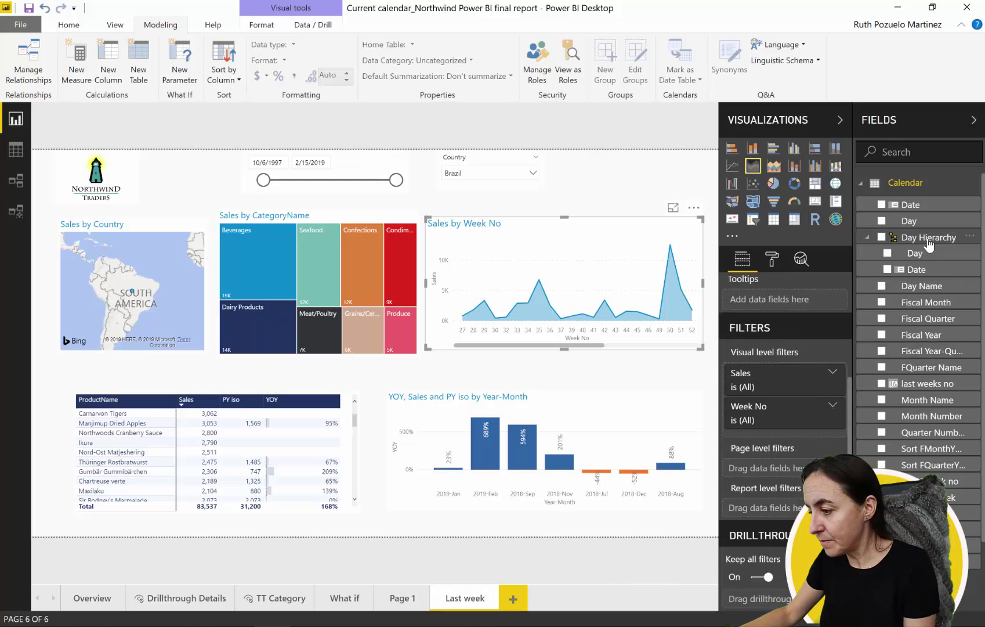
pyautogui.moveTo(926, 384); pyautogui.dragTo(778, 471)
pyautogui.click(764, 576)
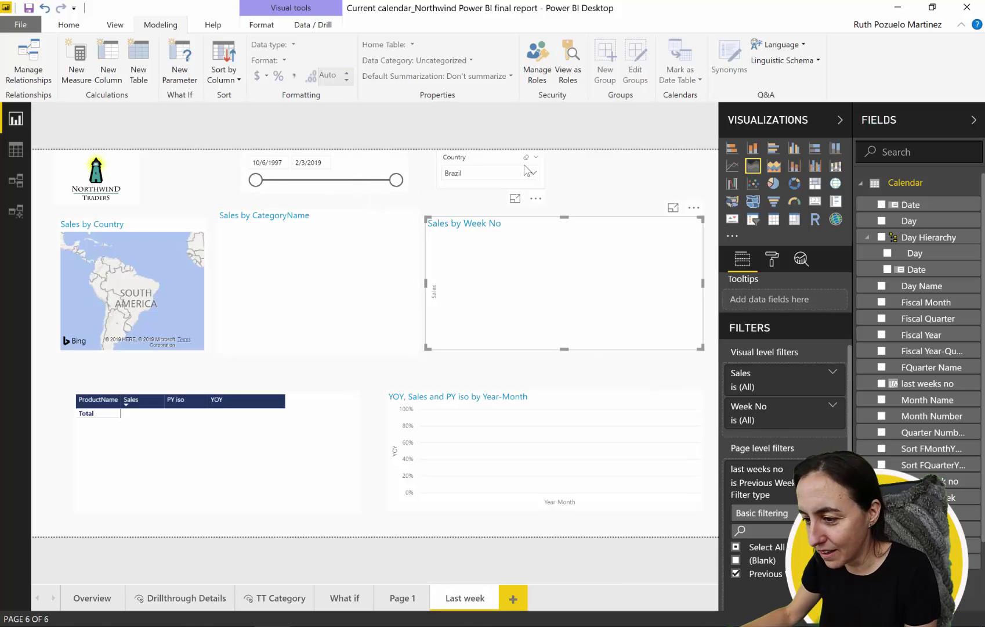
pyautogui.click(526, 157)
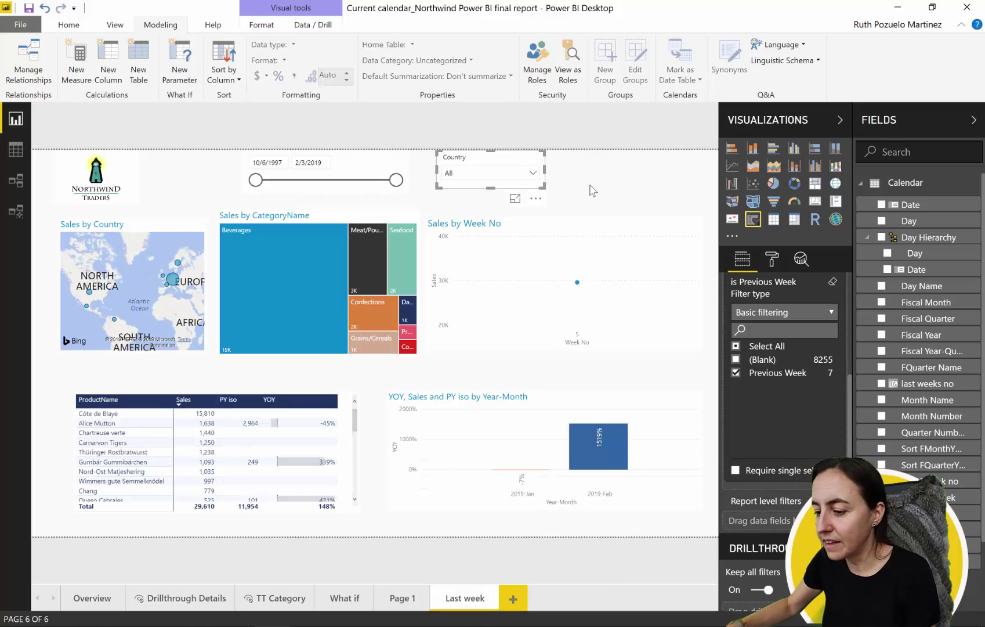
# Put Date on the Sales by Week No chart's axis to plot Jan 28–Feb 03 daily sales
pyautogui.click(649, 326)
pyautogui.scroll(5, 769, 287)
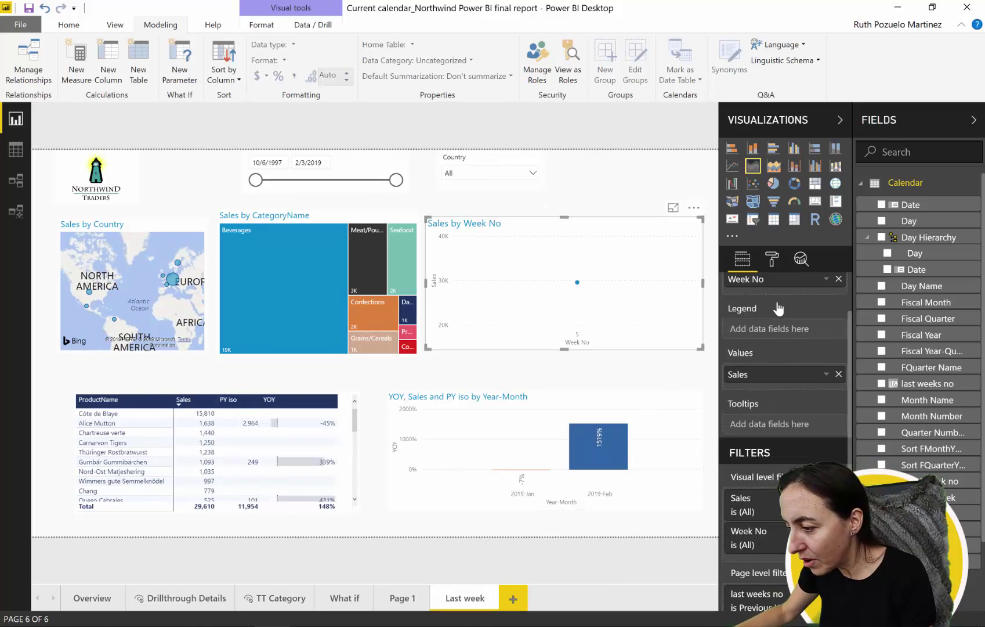
pyautogui.moveTo(897, 205); pyautogui.dragTo(803, 304)
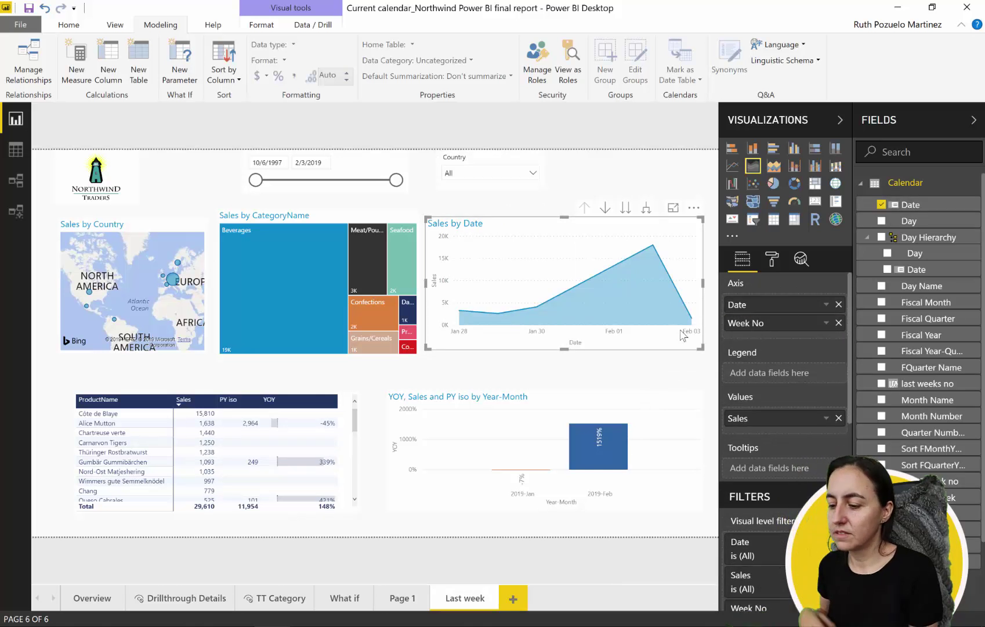